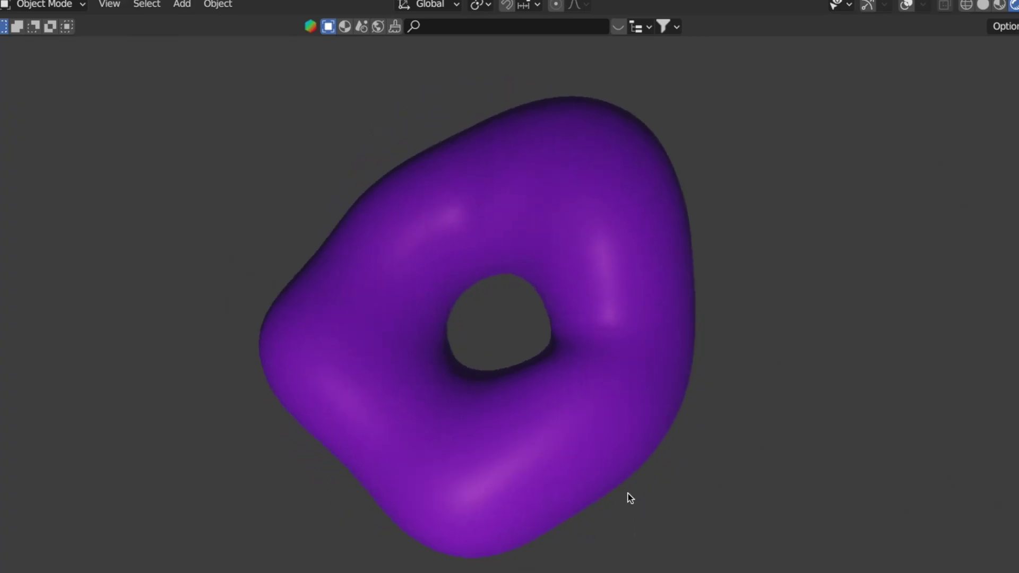
{"action": "middle_click_drag", "start_coordinate": [627, 496], "coordinate": [828, 109]}
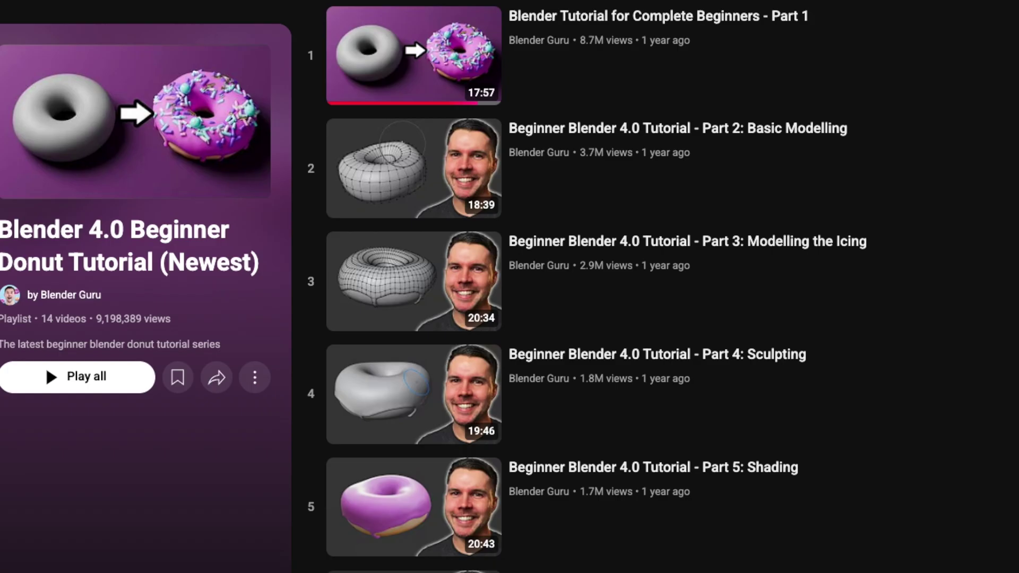
{"action": "scroll", "coordinate": [587, 287], "scroll_direction": "down", "scroll_amount": 8}
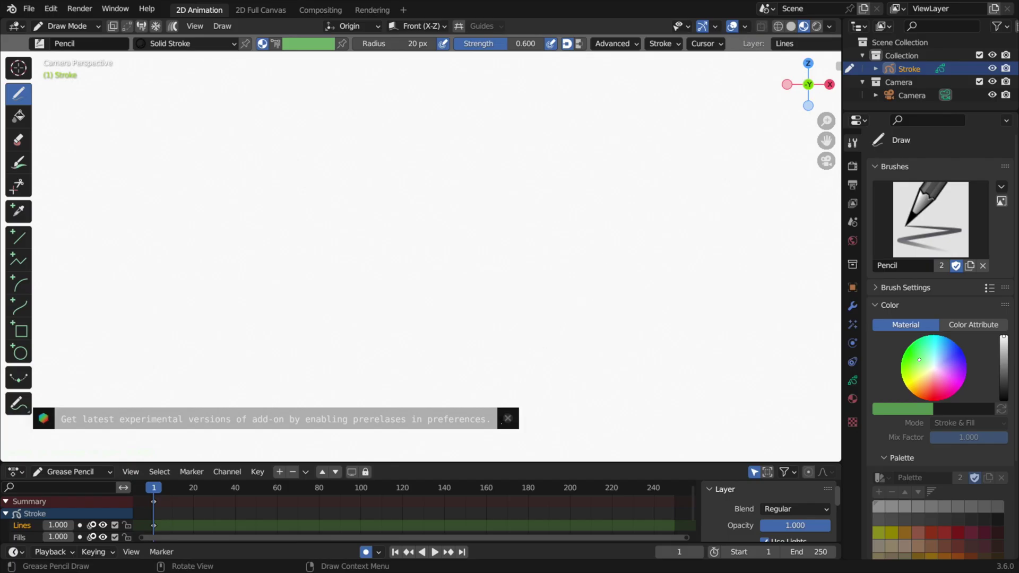
Step: Dismiss the add-on notification, then zoom out and pan so the whole camera frame is centred in the viewport
{"action": "left_click", "coordinate": [508, 418]}
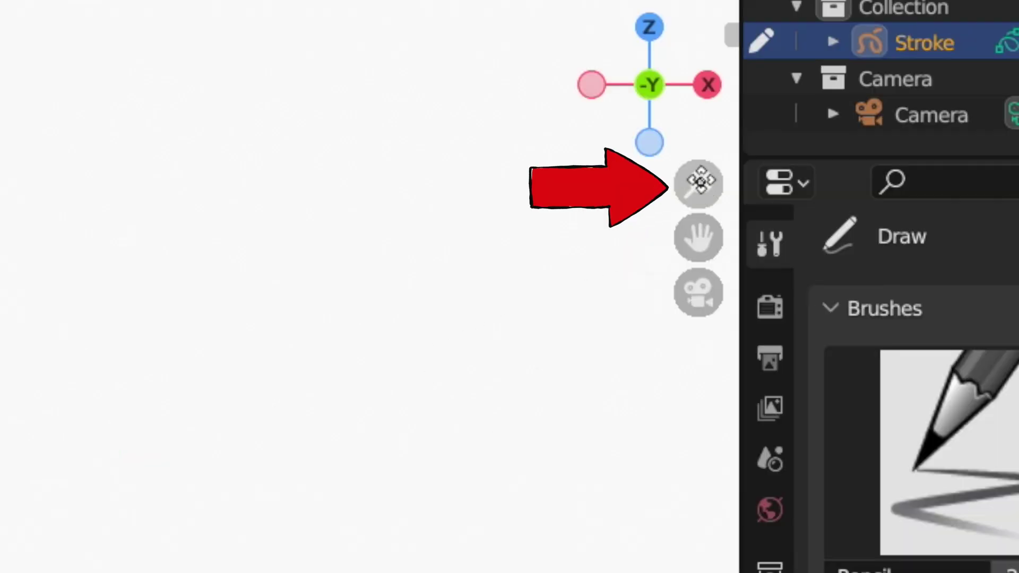
{"action": "left_click_drag", "start_coordinate": [702, 154], "coordinate": [709, 312]}
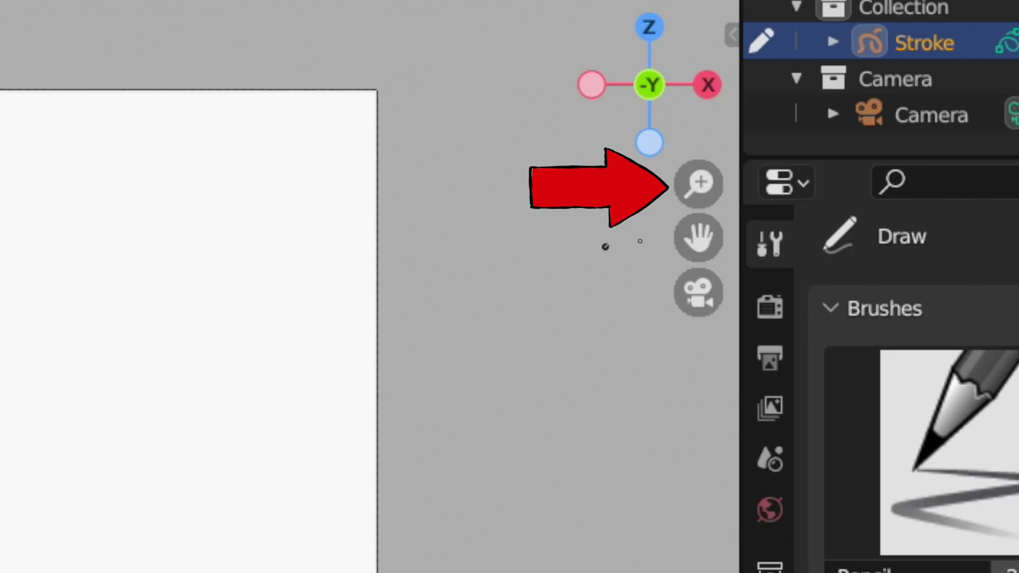
{"action": "mouse_move", "coordinate": [698, 238]}
{"action": "left_mouse_down"}
{"action": "mouse_move", "coordinate": [728, 264]}
{"action": "mouse_move", "coordinate": [737, 250]}
{"action": "mouse_move", "coordinate": [667, 291]}
{"action": "mouse_move", "coordinate": [803, 212]}
{"action": "mouse_move", "coordinate": [625, 299]}
{"action": "mouse_move", "coordinate": [777, 309]}
{"action": "mouse_move", "coordinate": [602, 309]}
{"action": "mouse_move", "coordinate": [642, 210]}
{"action": "mouse_move", "coordinate": [682, 229]}
{"action": "left_mouse_up"}
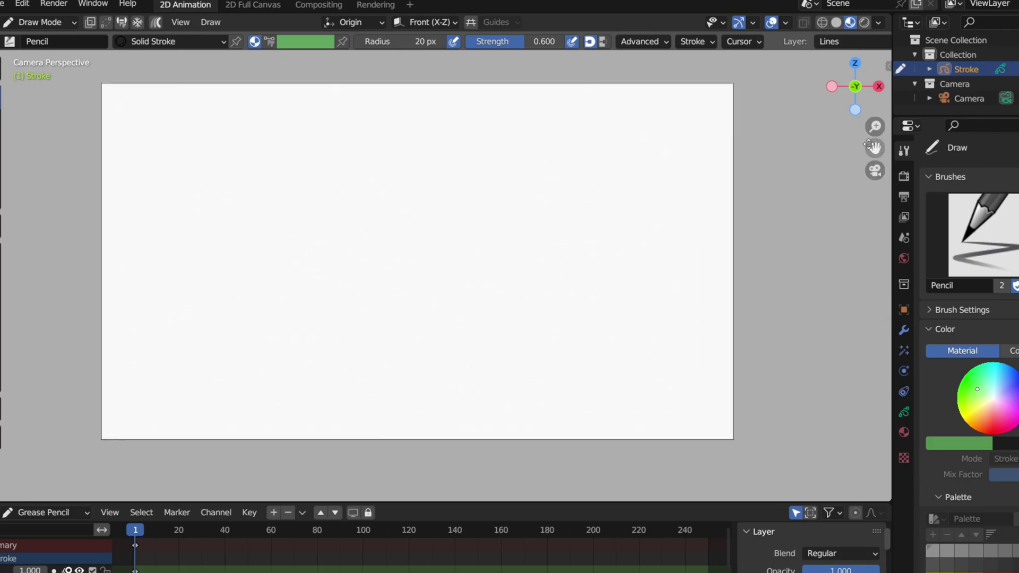
{"action": "left_click_drag", "start_coordinate": [868, 144], "coordinate": [869, 143]}
Step: Orbit out of the camera perspective around the drawing space and return to the camera view
{"action": "left_click_drag", "start_coordinate": [849, 93], "coordinate": [769, 178]}
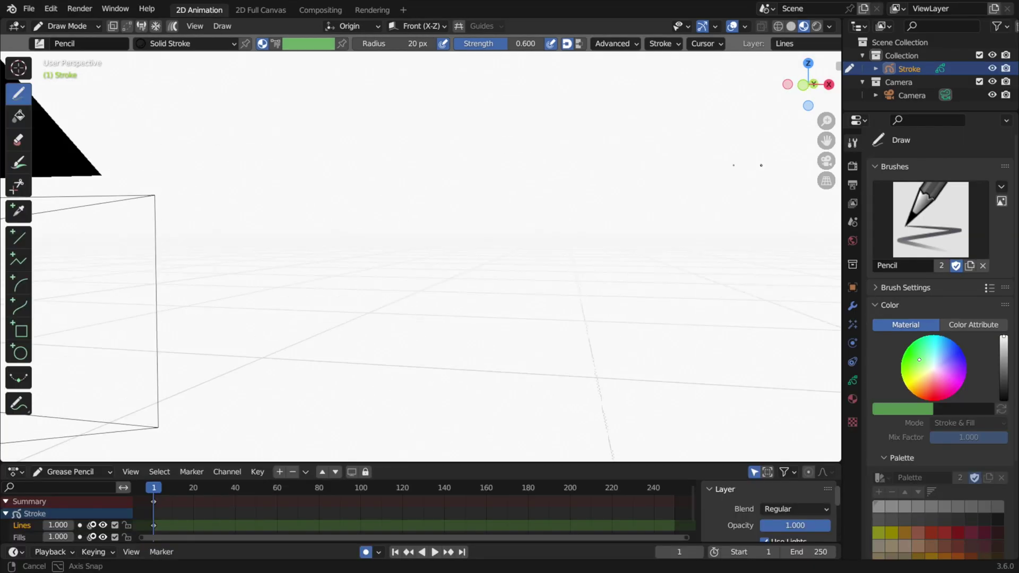
{"action": "middle_click_drag", "start_coordinate": [662, 153], "coordinate": [696, 175]}
{"action": "key", "text": "KP_0"}
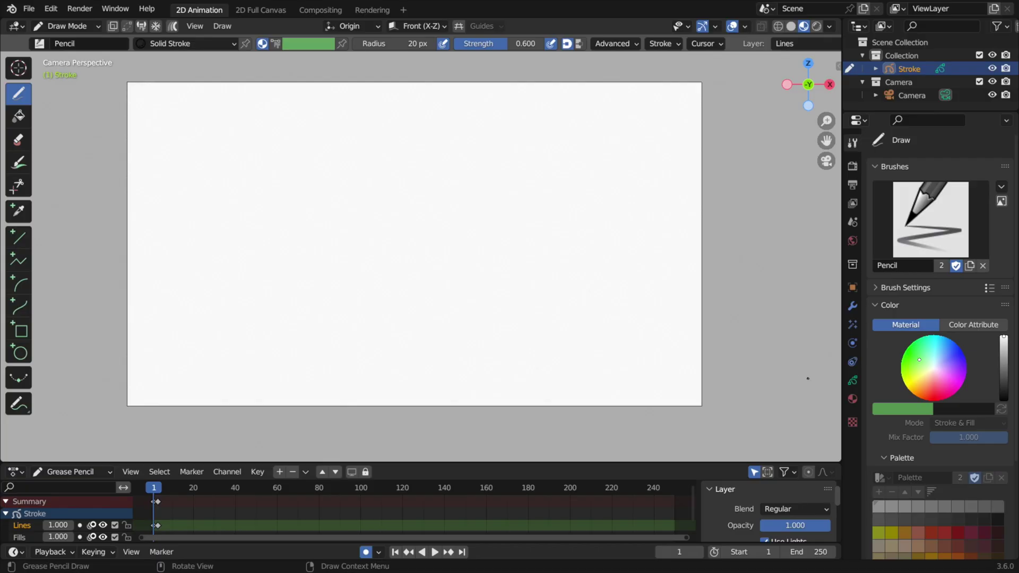
{"action": "key", "text": "KP_0"}
{"action": "key", "text": "KP_0"}
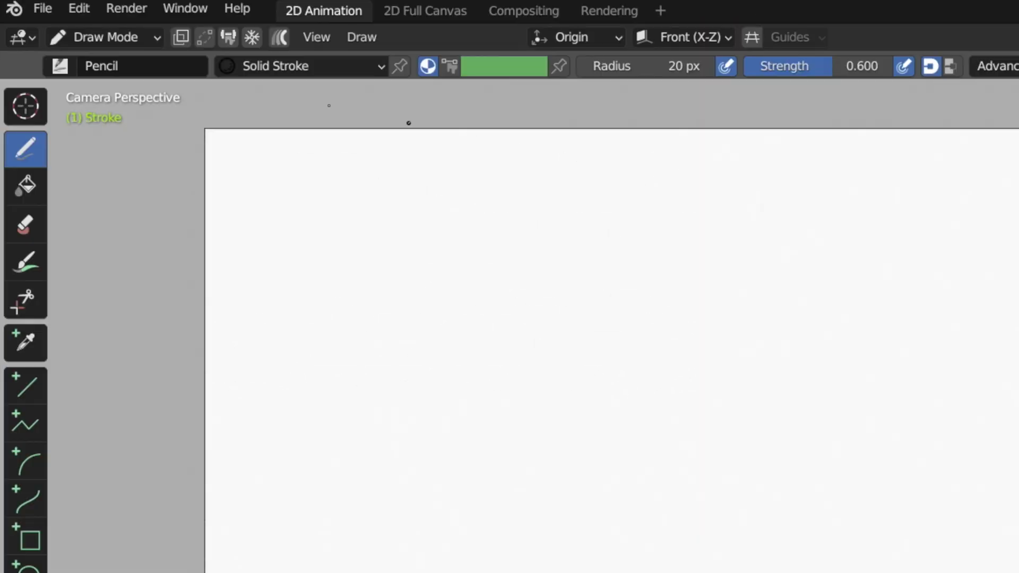
Step: Stay in Draw Mode and choose the Pencil brush from the available drawing brushes
{"action": "left_click", "coordinate": [151, 38]}
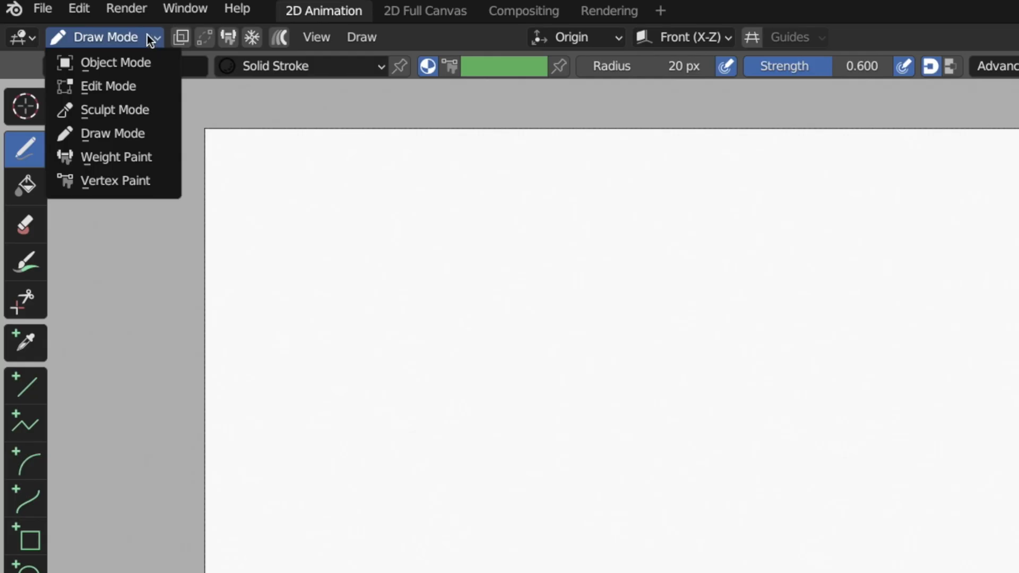
{"action": "left_click", "coordinate": [160, 20]}
{"action": "left_click", "coordinate": [60, 68]}
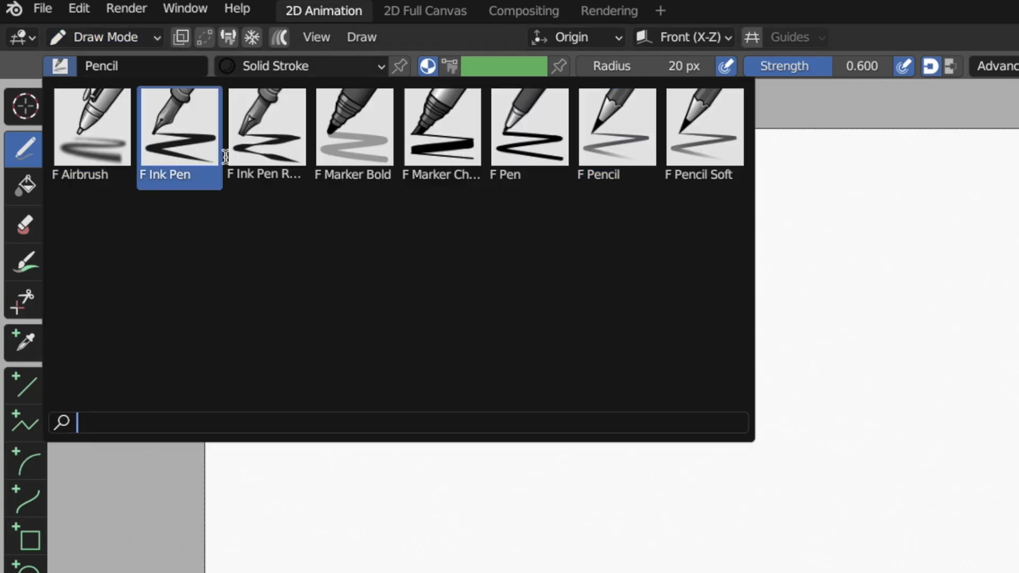
{"action": "left_click", "coordinate": [609, 150]}
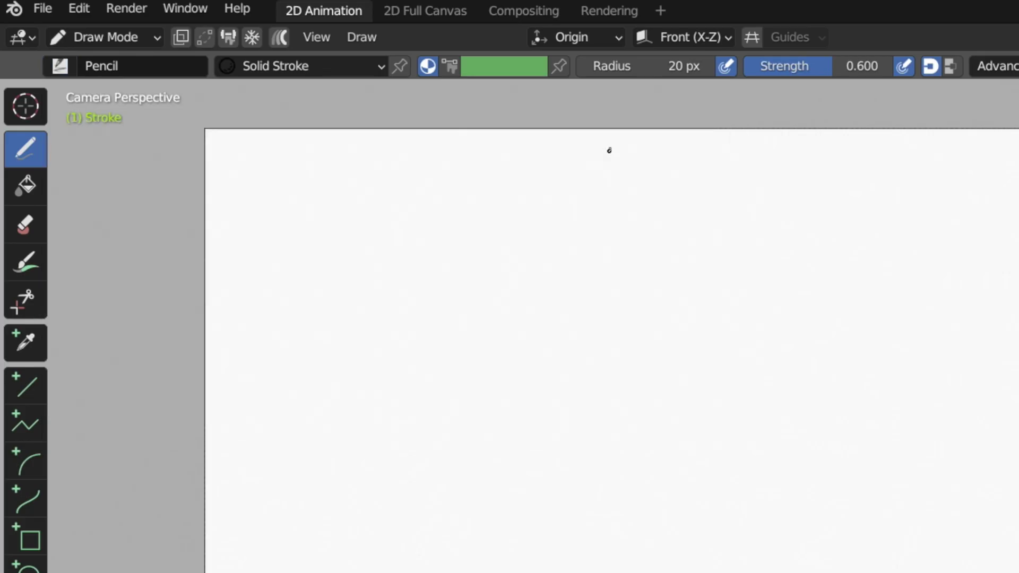
Step: Sketch overlapping freehand test strokes on the canvas, trying a 63 px radius and strengths of 0.269 and 0.106
{"action": "left_click_drag", "start_coordinate": [607, 327], "coordinate": [699, 271]}
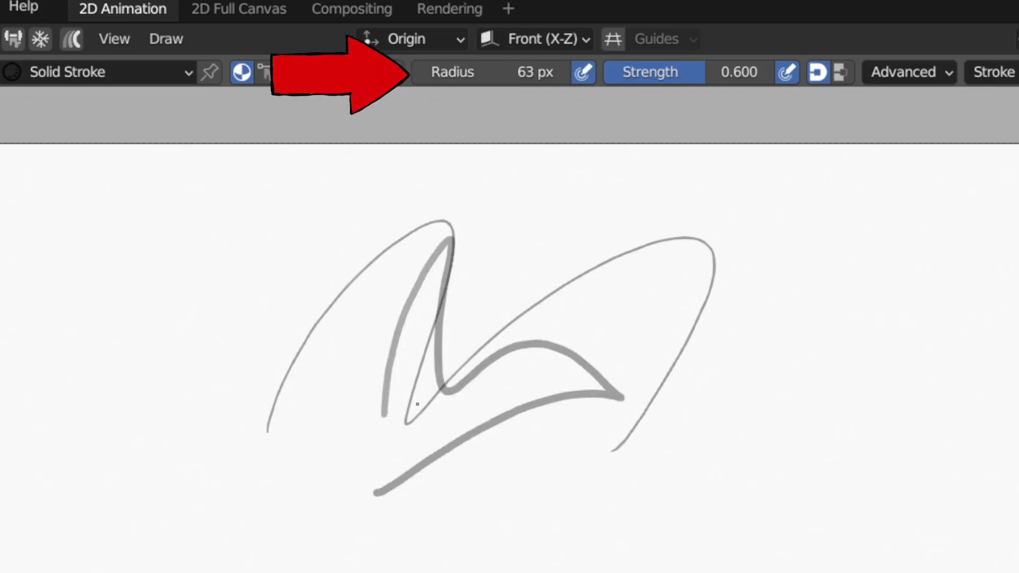
{"action": "left_click_drag", "start_coordinate": [353, 470], "coordinate": [671, 435]}
{"action": "left_click_drag", "start_coordinate": [674, 73], "coordinate": [618, 78]}
{"action": "mouse_move", "coordinate": [584, 361]}
{"action": "left_mouse_down"}
{"action": "mouse_move", "coordinate": [819, 336]}
{"action": "mouse_move", "coordinate": [687, 475]}
{"action": "mouse_move", "coordinate": [735, 538]}
{"action": "left_mouse_up"}
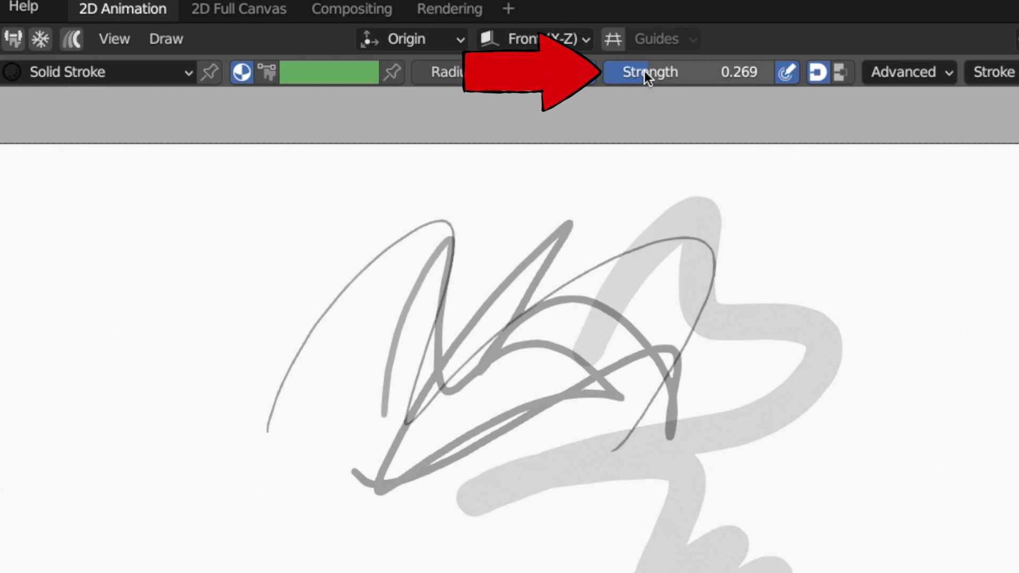
{"action": "mouse_move", "coordinate": [644, 548]}
{"action": "left_mouse_down"}
{"action": "mouse_move", "coordinate": [796, 538]}
{"action": "mouse_move", "coordinate": [769, 529]}
{"action": "mouse_move", "coordinate": [769, 484]}
{"action": "left_mouse_up"}
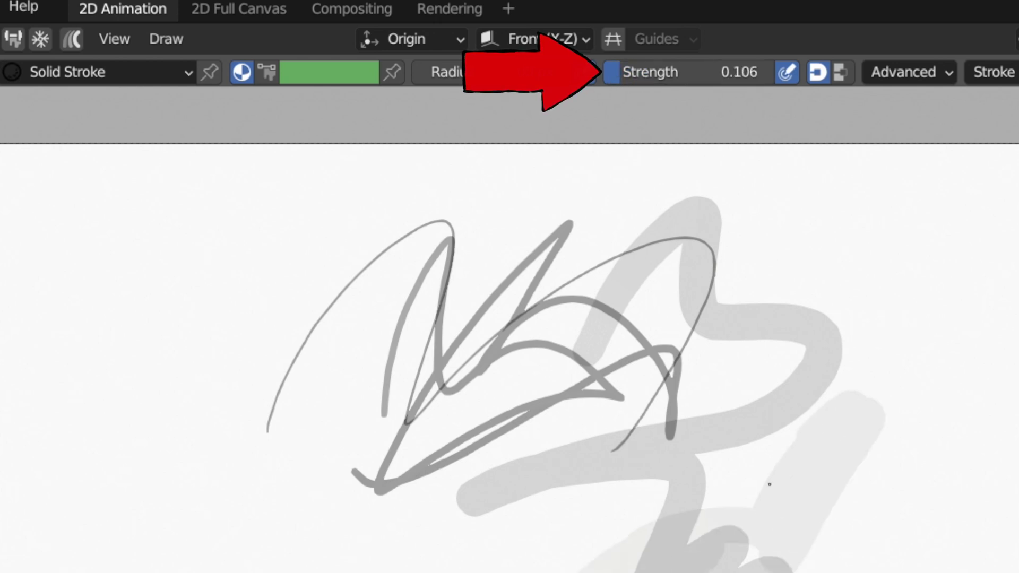
{"action": "mouse_move", "coordinate": [631, 552]}
{"action": "left_mouse_down"}
{"action": "mouse_move", "coordinate": [732, 486]}
{"action": "mouse_move", "coordinate": [644, 386]}
{"action": "mouse_move", "coordinate": [825, 352]}
{"action": "mouse_move", "coordinate": [420, 489]}
{"action": "mouse_move", "coordinate": [626, 345]}
{"action": "left_mouse_up"}
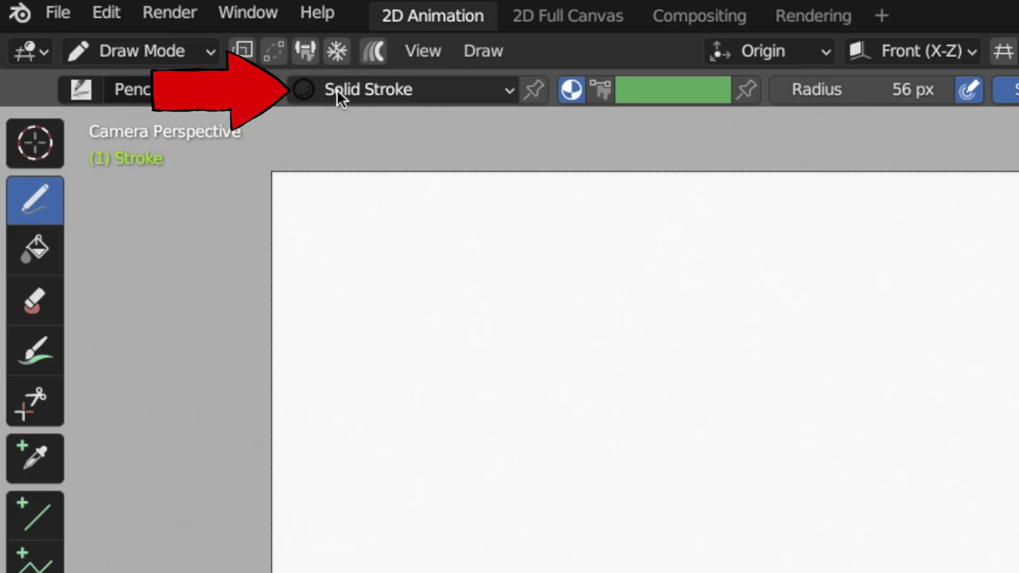
Step: Change the brush material to Squares Stroke and draw a freehand stroke on the canvas
{"action": "left_click", "coordinate": [337, 90]}
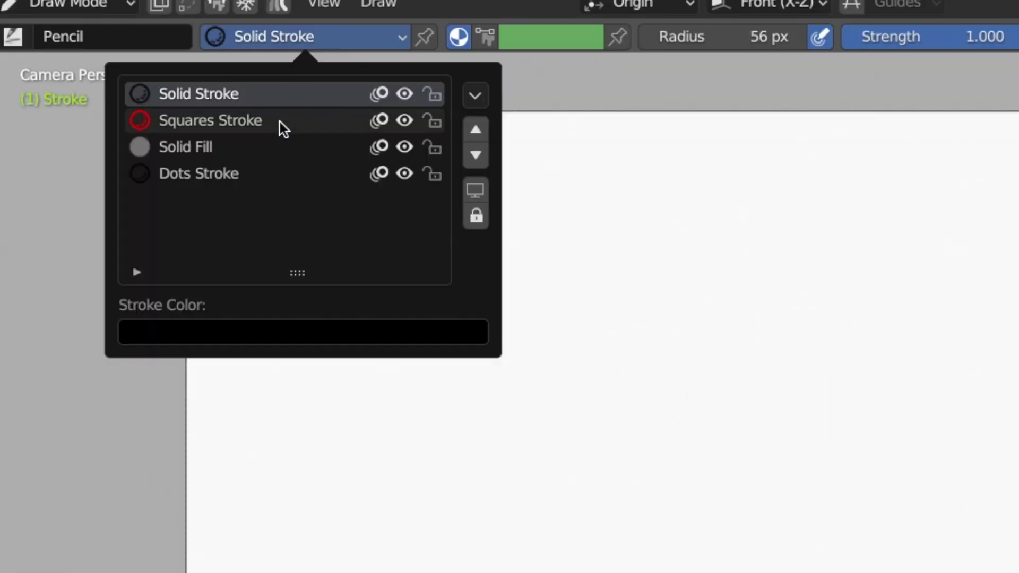
{"action": "left_click", "coordinate": [280, 122]}
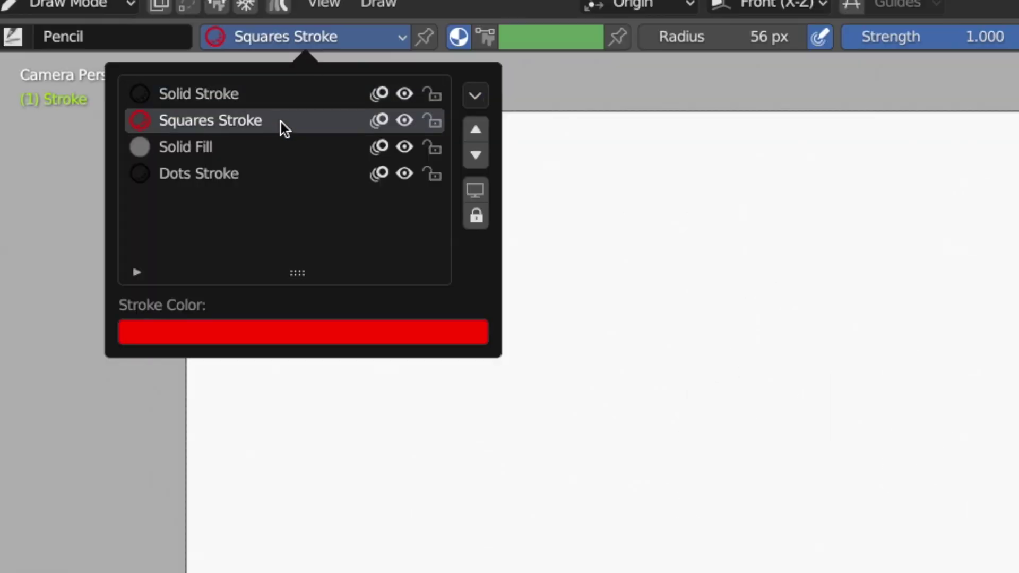
{"action": "mouse_move", "coordinate": [552, 332]}
{"action": "left_mouse_down"}
{"action": "mouse_move", "coordinate": [742, 272]}
{"action": "mouse_move", "coordinate": [666, 435]}
{"action": "left_mouse_up"}
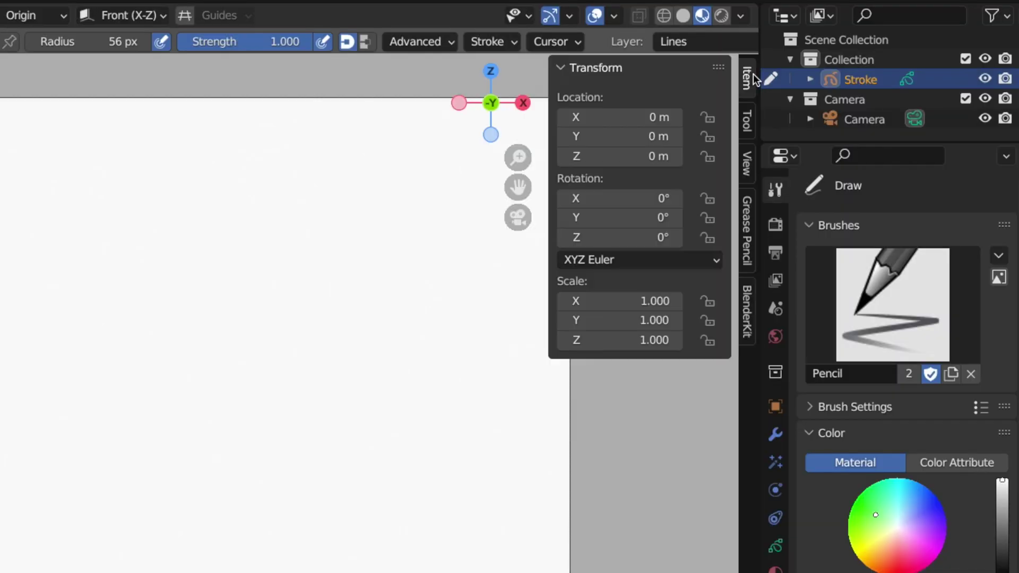
Step: Switch the drawing color from Material to Color Attribute, pick a blue-violet, and draw a rounded freehand shape
{"action": "left_click", "coordinate": [747, 122]}
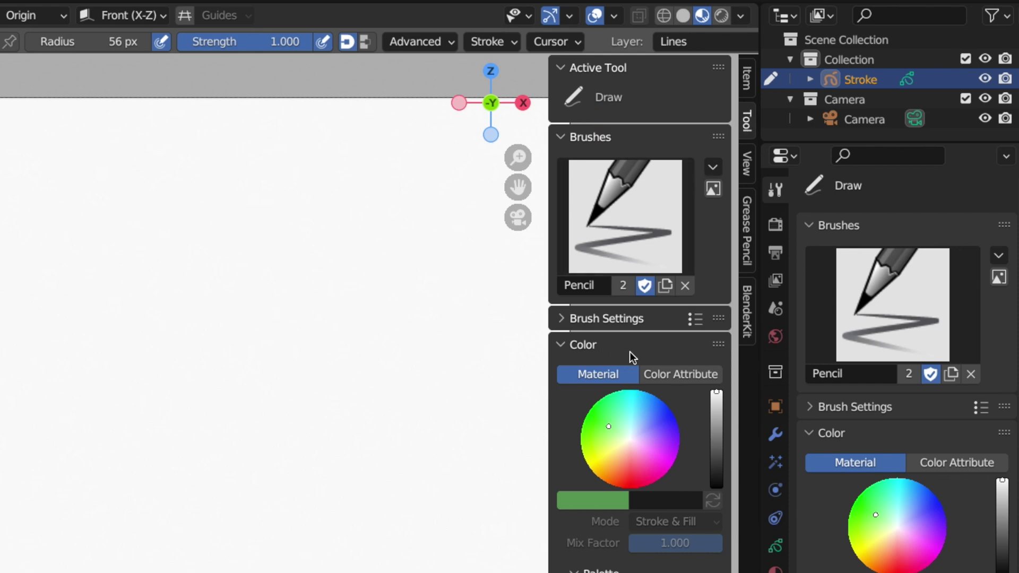
{"action": "scroll", "coordinate": [690, 329], "scroll_direction": "down", "scroll_amount": 5}
{"action": "left_click", "coordinate": [674, 261]}
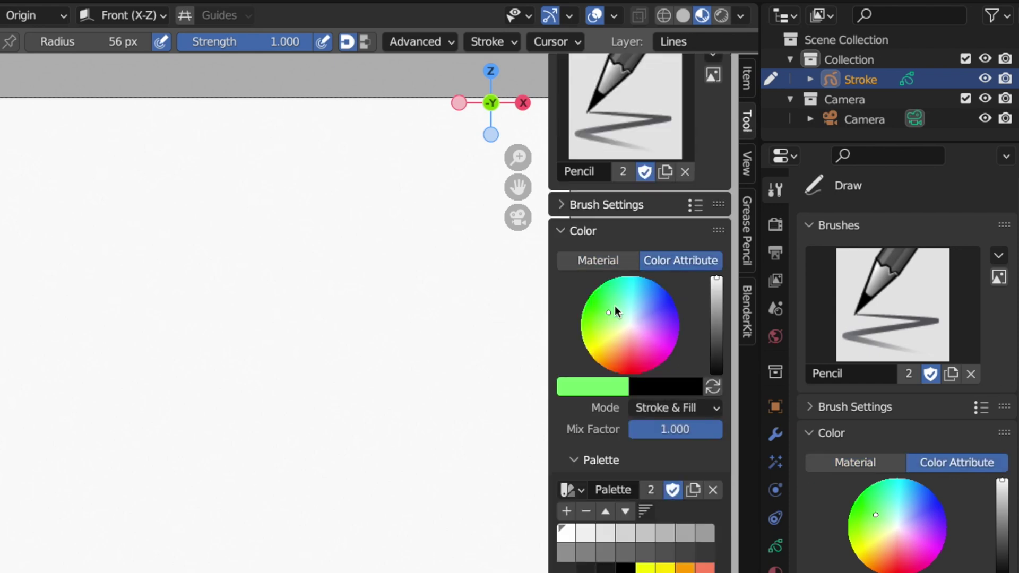
{"action": "left_click", "coordinate": [665, 305]}
{"action": "left_click_drag", "start_coordinate": [0, 400], "coordinate": [0, 388]}
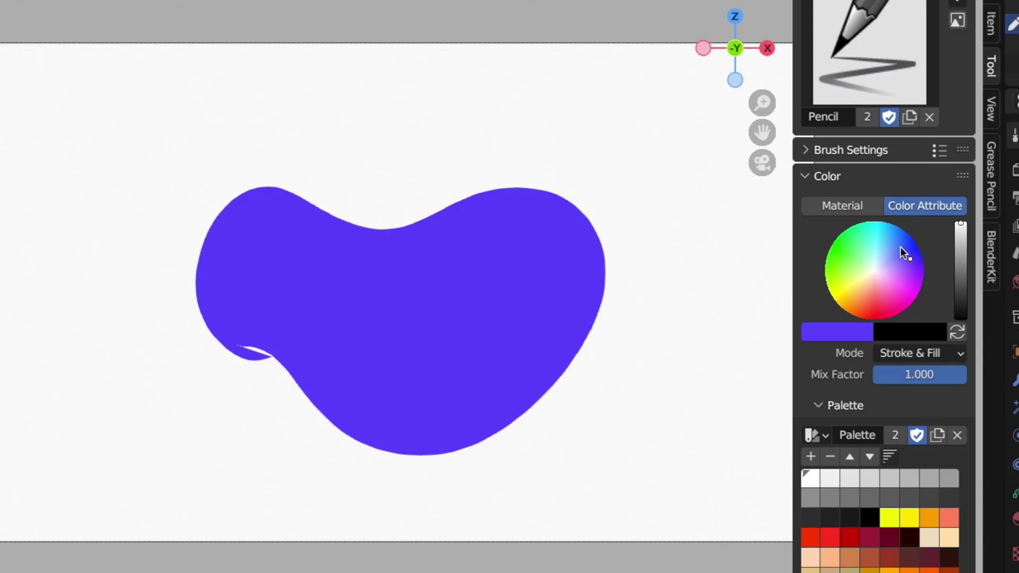
{"action": "left_click_drag", "start_coordinate": [563, 242], "coordinate": [615, 252]}
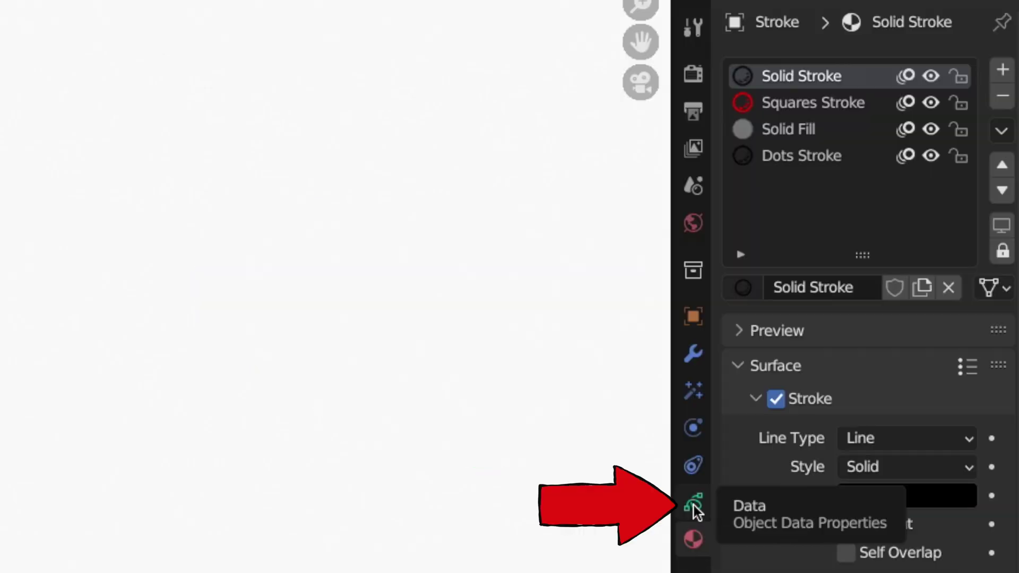
Step: Open the Stroke object's data properties
{"action": "left_click", "coordinate": [693, 505]}
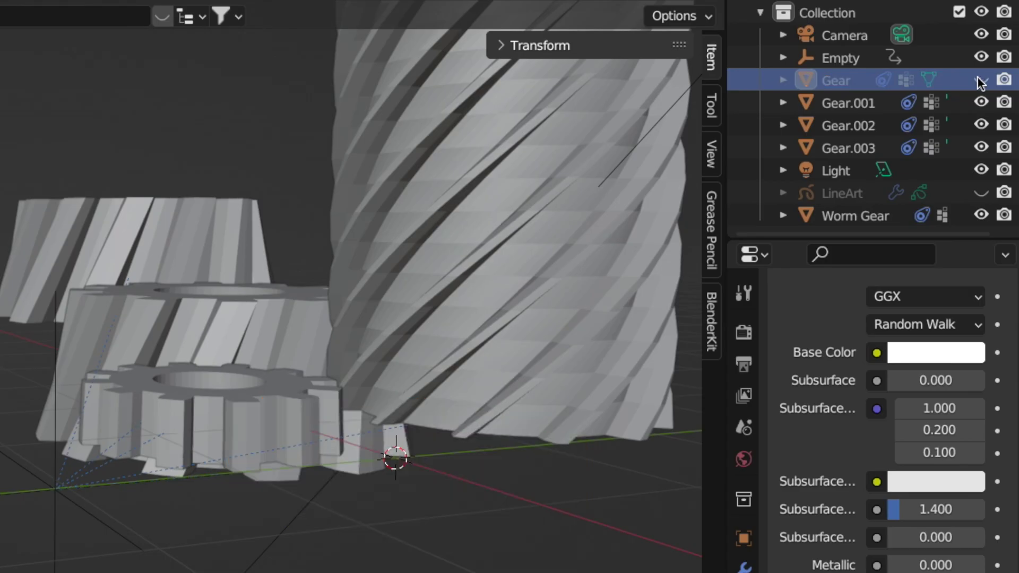
Step: Unhide the Gear object, and hide and show Gear.001 and Gear.003 in turn
{"action": "left_click", "coordinate": [978, 79]}
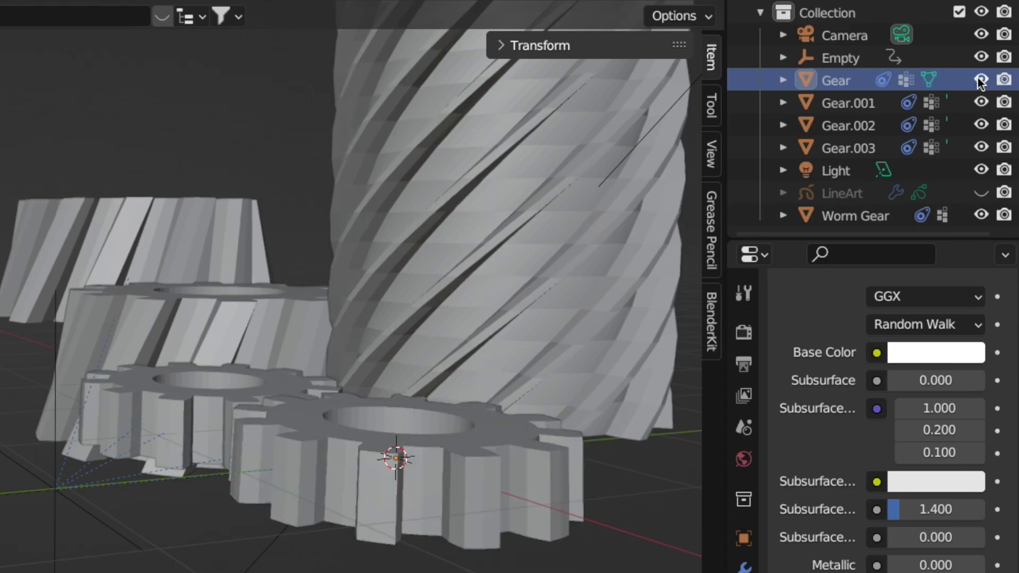
{"action": "left_click", "coordinate": [981, 102]}
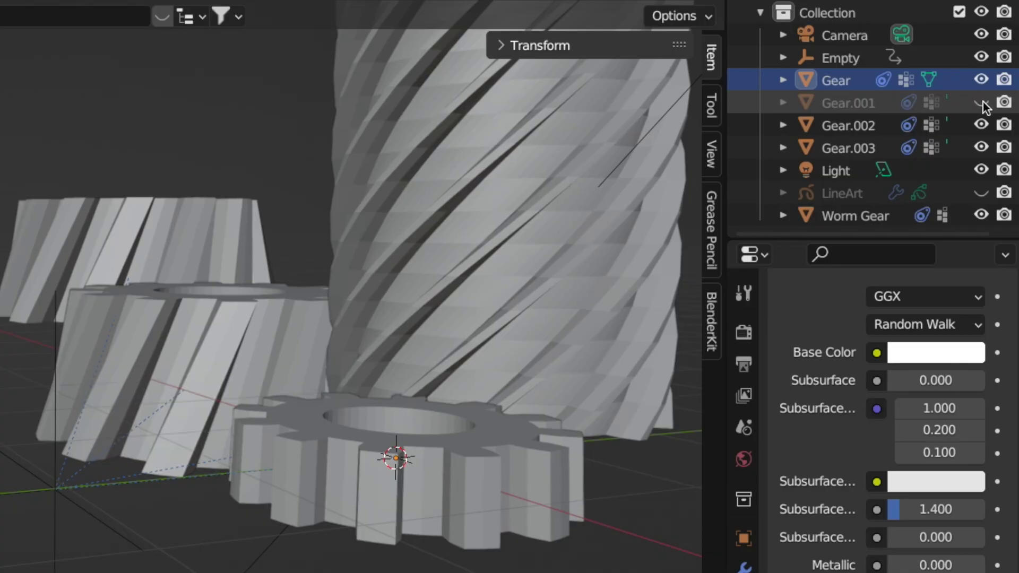
{"action": "left_click", "coordinate": [983, 102]}
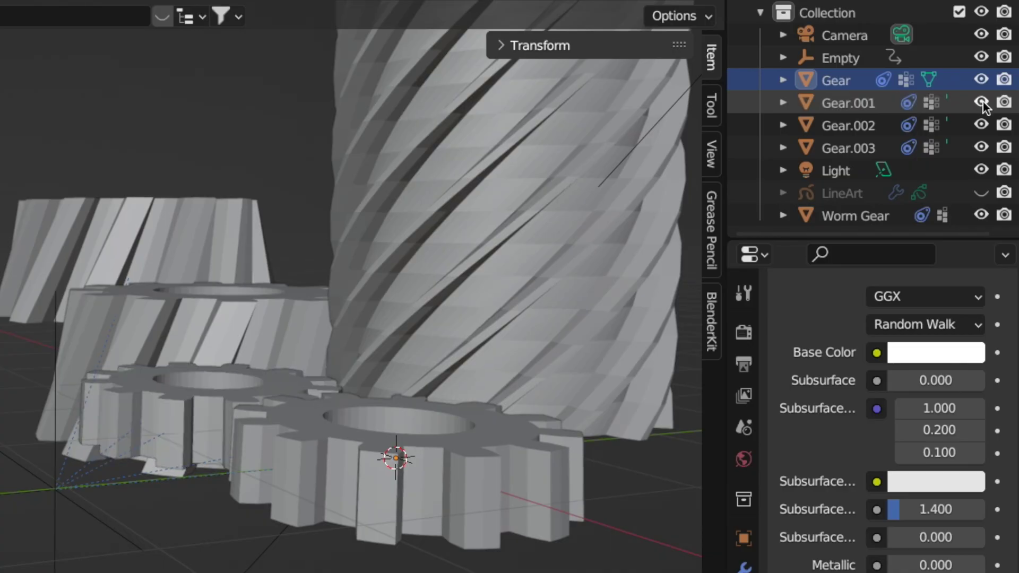
{"action": "left_click", "coordinate": [979, 147]}
{"action": "left_click", "coordinate": [979, 147]}
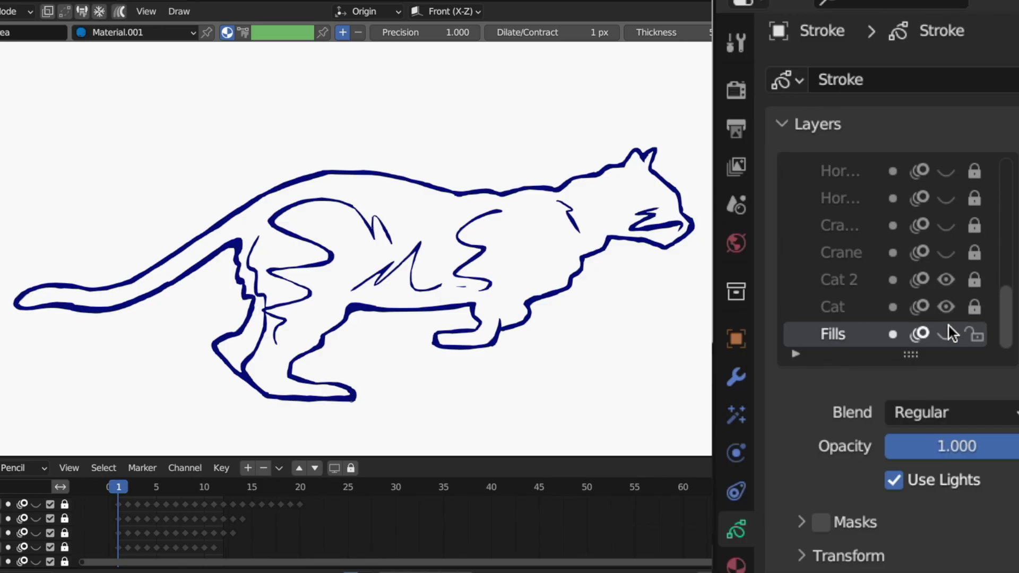
Step: Toggle the visibility of the Fills, Cat and Cat 2 layers to isolate the cat's fill, outline and inner details
{"action": "double_click", "coordinate": [946, 334]}
{"action": "left_click", "coordinate": [939, 334]}
{"action": "left_click", "coordinate": [945, 279]}
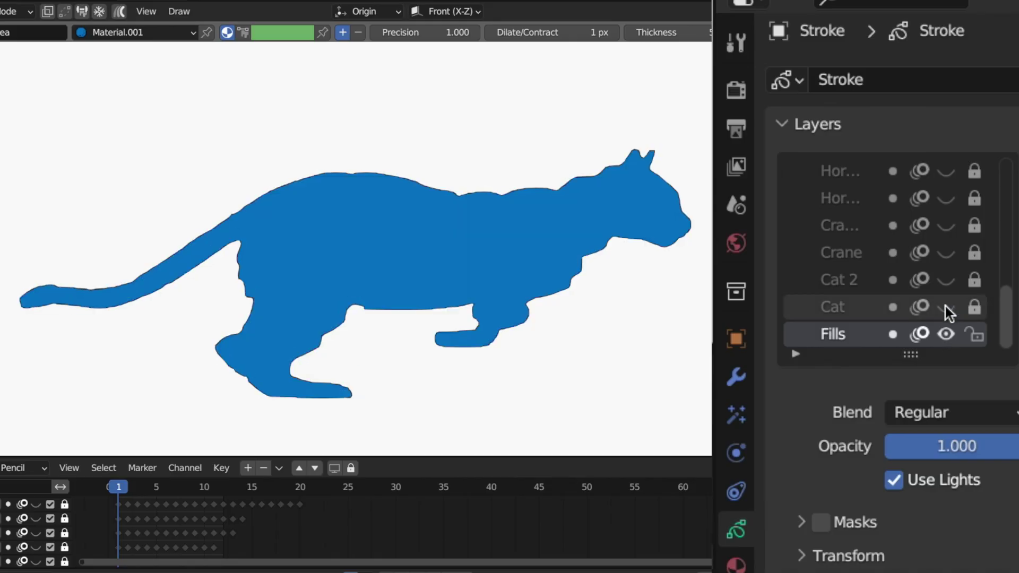
{"action": "left_click", "coordinate": [945, 334]}
{"action": "left_click", "coordinate": [946, 335]}
{"action": "left_click", "coordinate": [946, 334]}
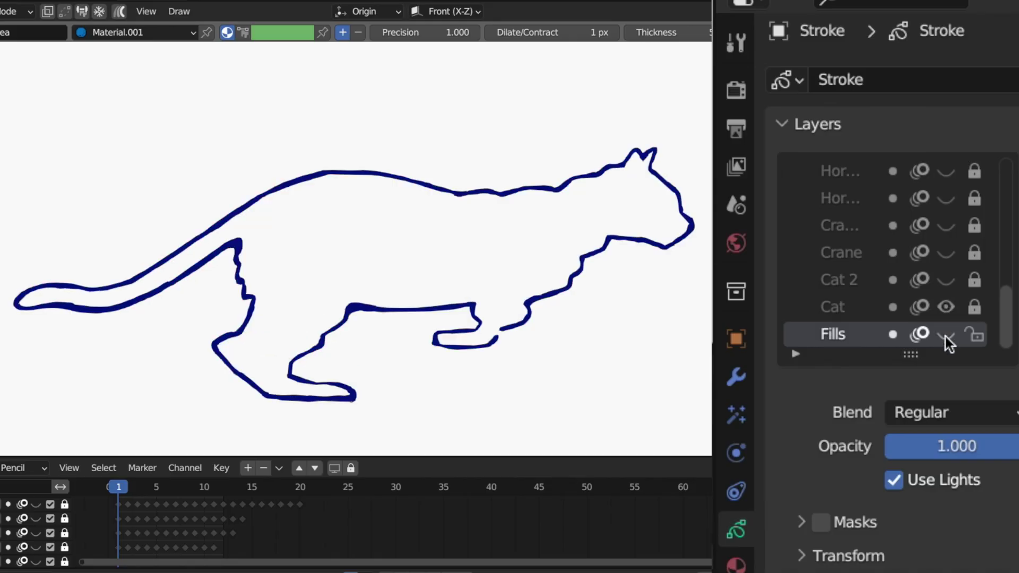
{"action": "left_click", "coordinate": [945, 334]}
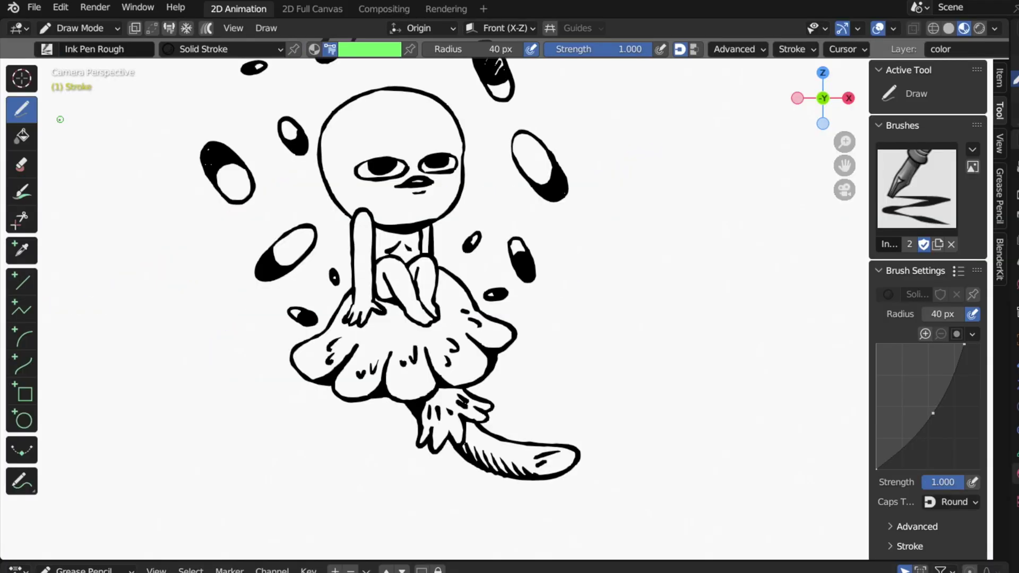
Step: Using the Fill tool with the Solid Fill 001 material on the color layer, fill the character's tuft below the skirt blue and fill the tail
{"action": "left_click", "coordinate": [23, 137]}
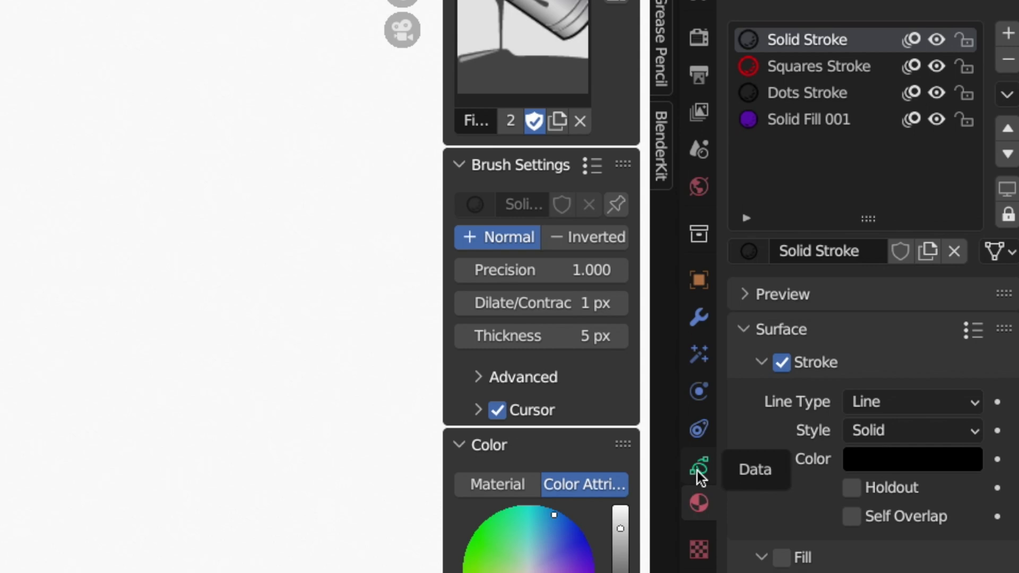
{"action": "left_click", "coordinate": [697, 469]}
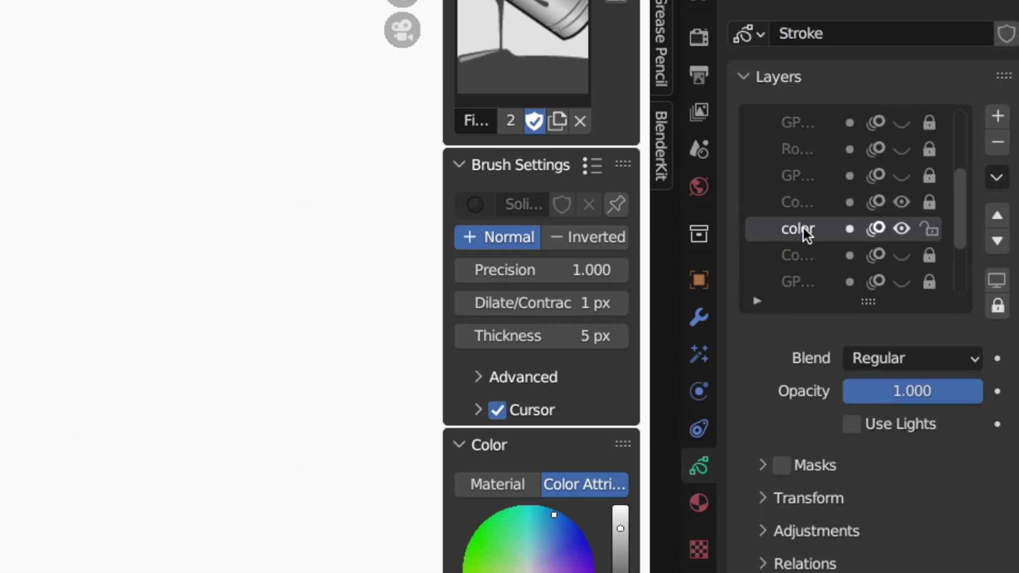
{"action": "left_click", "coordinate": [701, 507]}
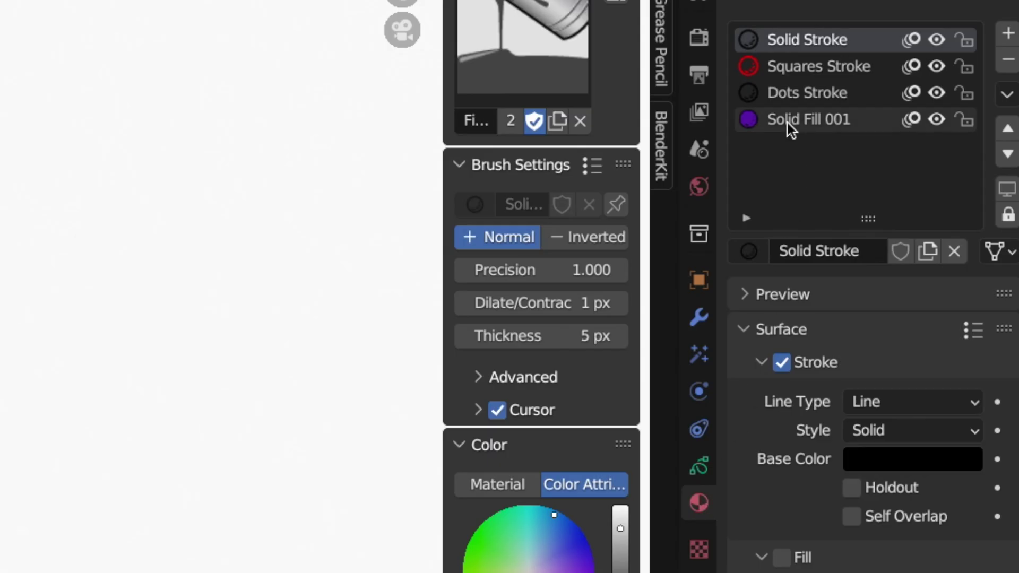
{"action": "left_click", "coordinate": [798, 122]}
{"action": "left_click", "coordinate": [459, 326]}
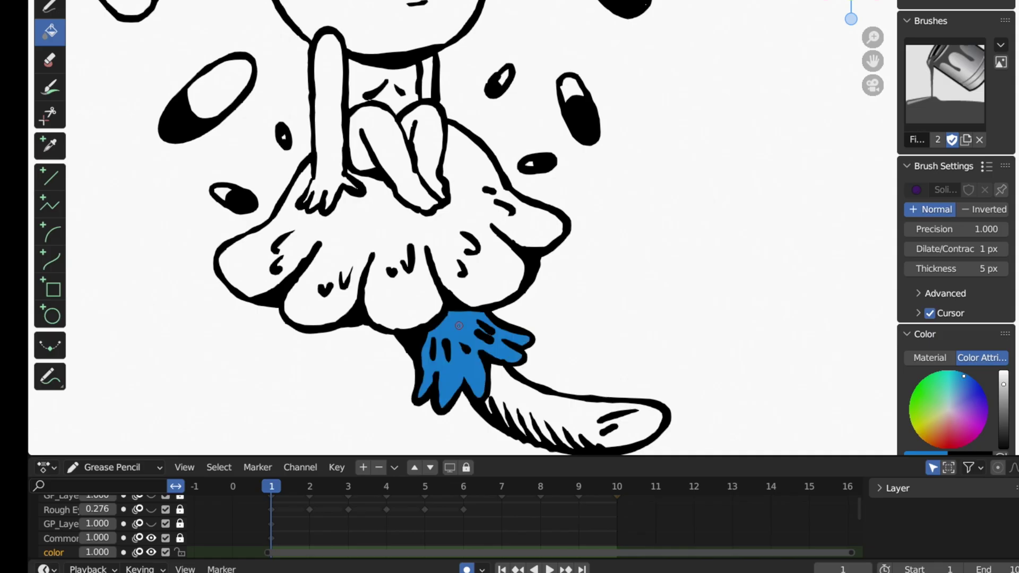
{"action": "left_click", "coordinate": [520, 394]}
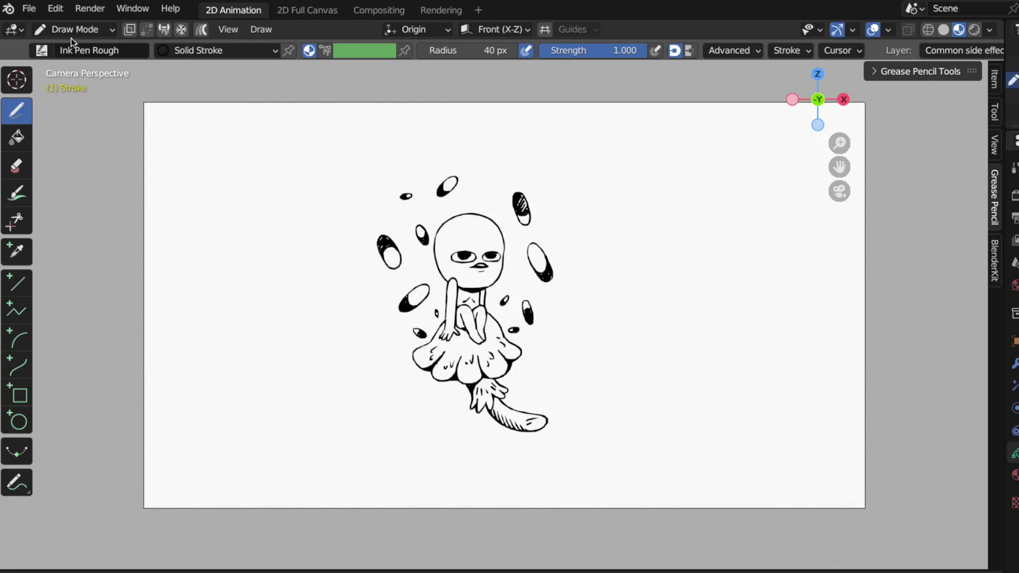
Step: Switch the Stroke object to Object Mode and scale the whole character drawing uniformly
{"action": "left_click", "coordinate": [74, 30]}
{"action": "left_click", "coordinate": [80, 47]}
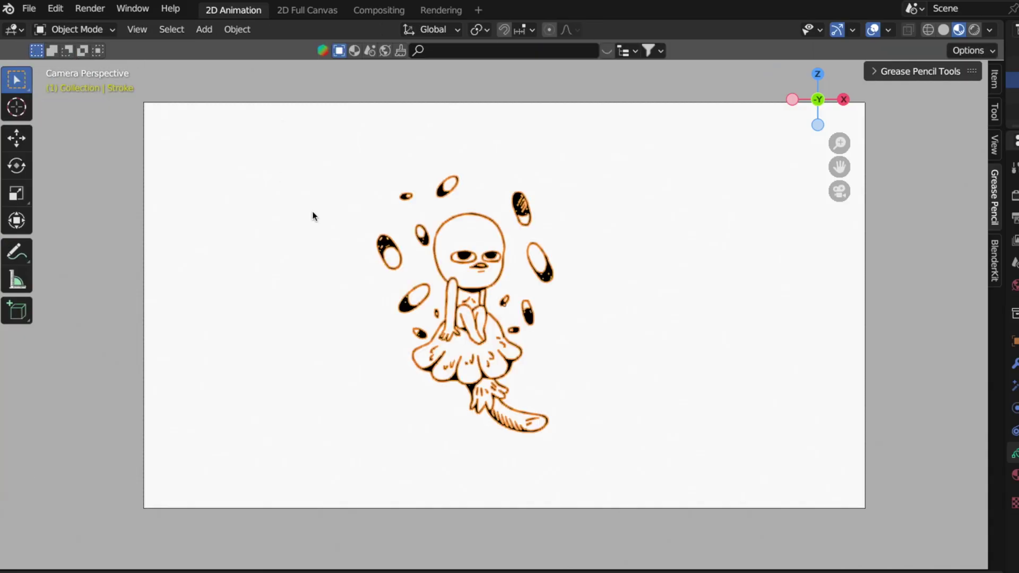
{"action": "key", "text": "s"}
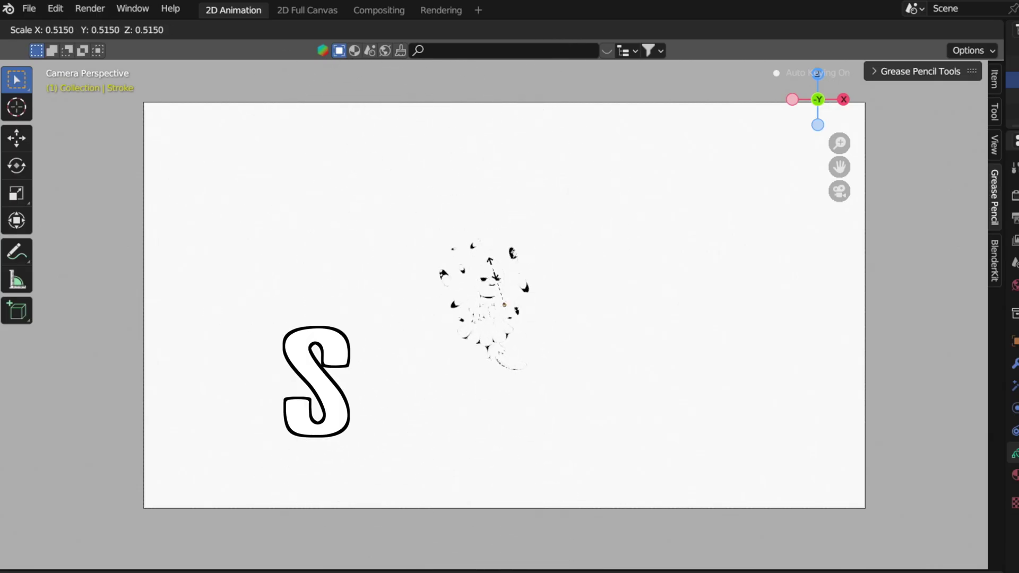
{"action": "left_click", "coordinate": [663, 283]}
{"action": "key", "text": "s"}
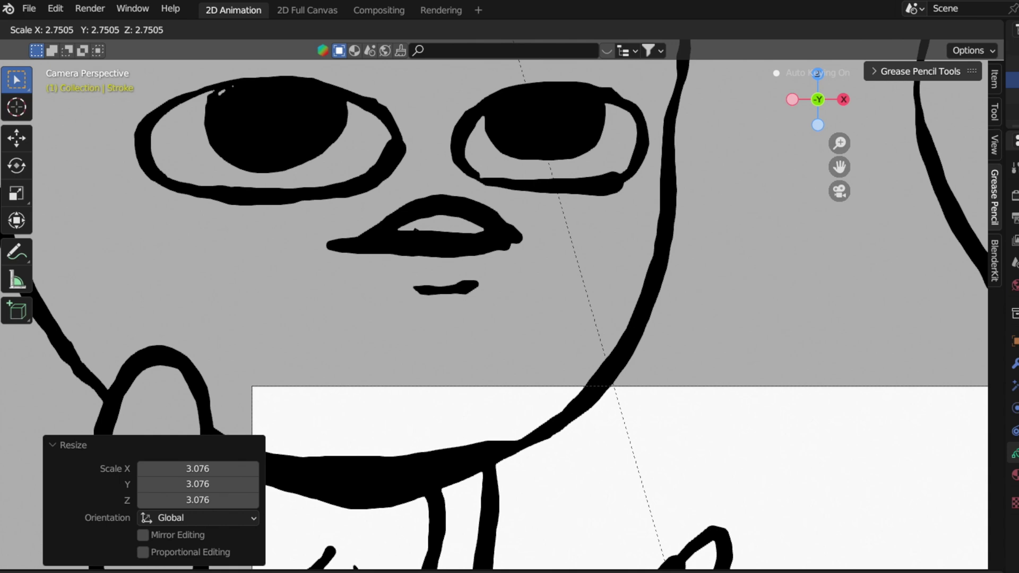
{"action": "key", "text": "Escape"}
Step: Scale the character drawing along the X axis only, and along the Z axis only
{"action": "key", "text": "s"}
{"action": "key", "text": "x"}
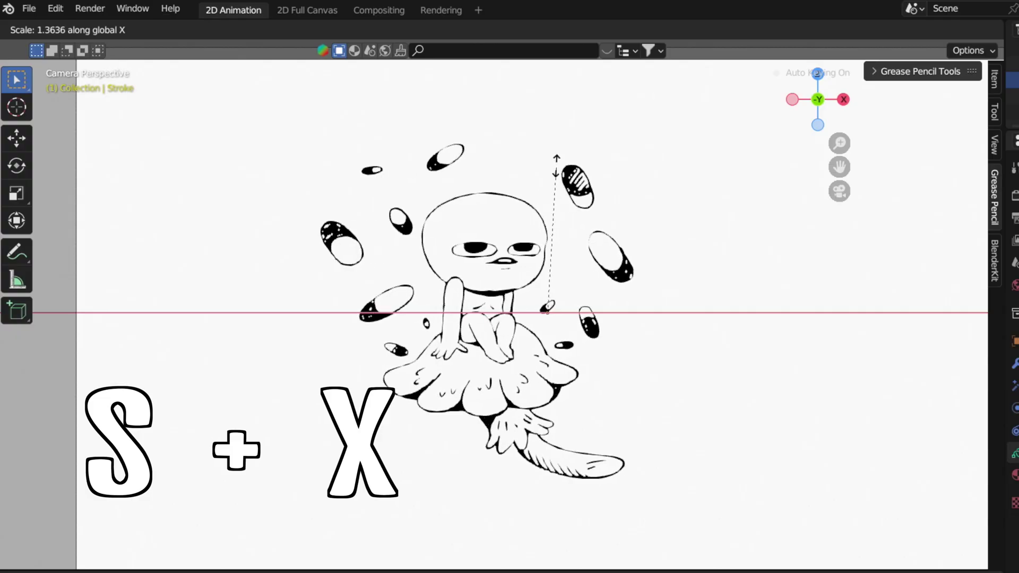
{"action": "key", "text": "z"}
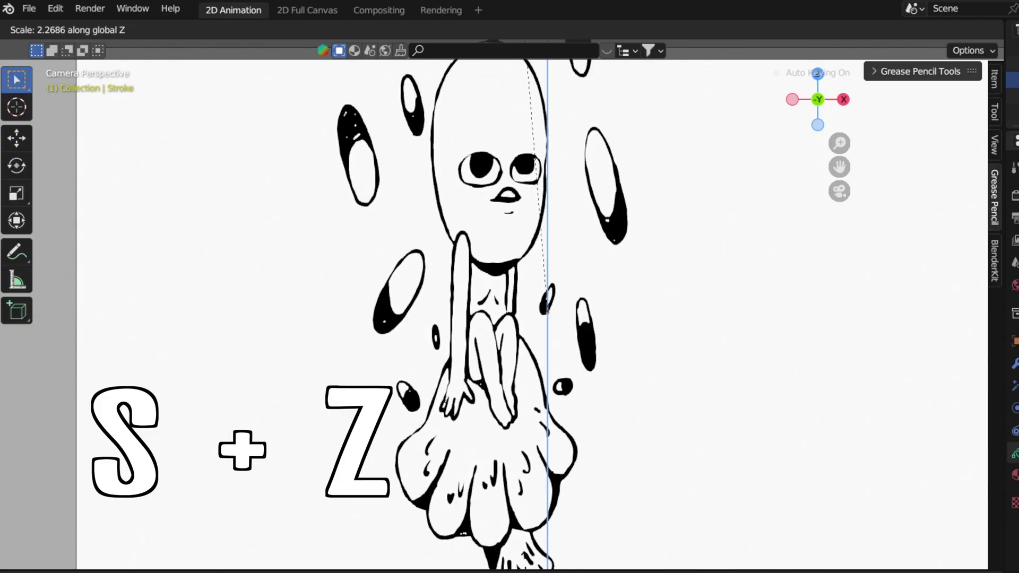
{"action": "key", "text": "Escape"}
{"action": "left_click", "coordinate": [533, 184]}
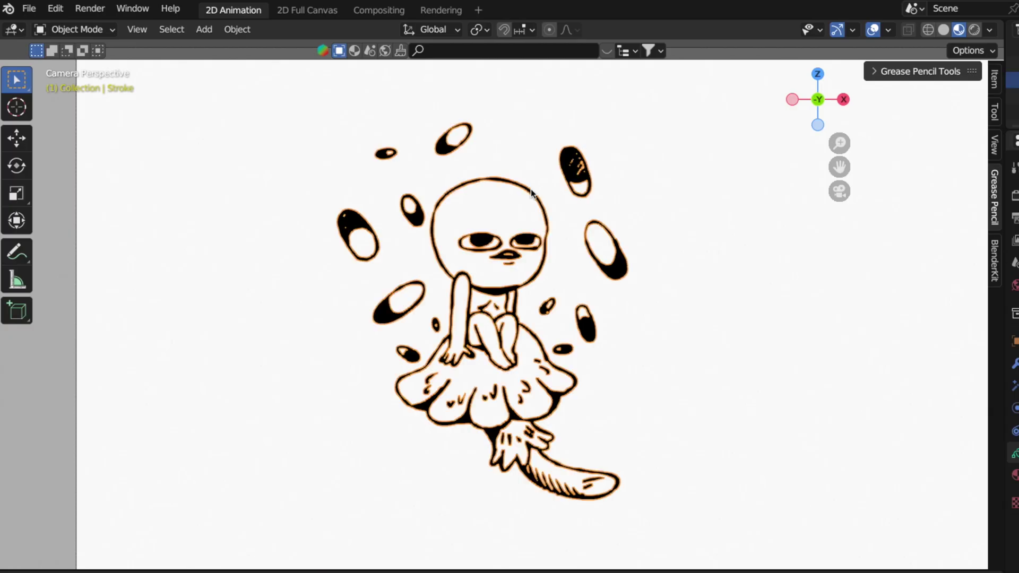
Step: Try rotating the character drawing freely in the camera view and moving it
{"action": "key", "text": "r"}
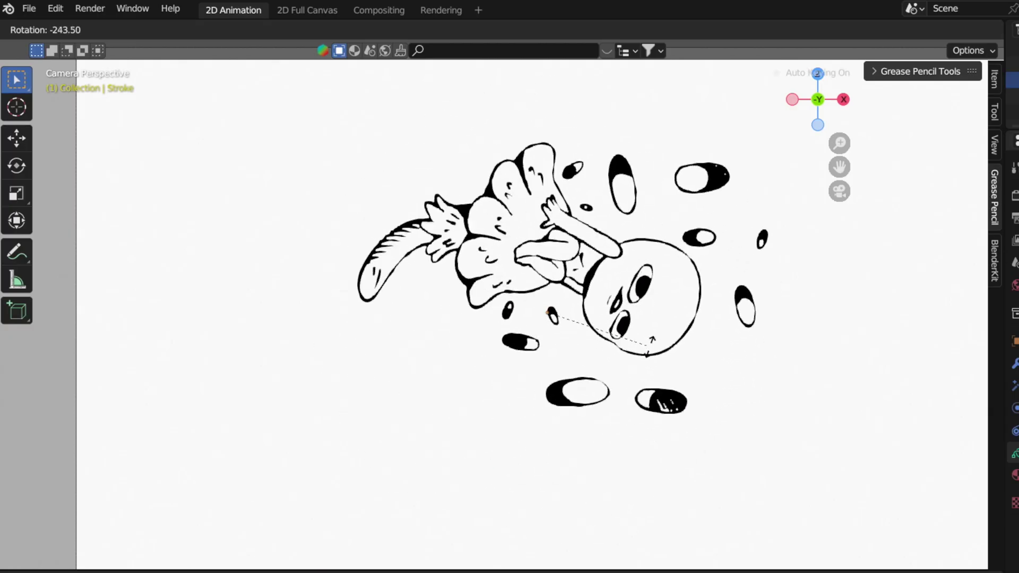
{"action": "key", "text": "Escape"}
{"action": "key", "text": "g"}
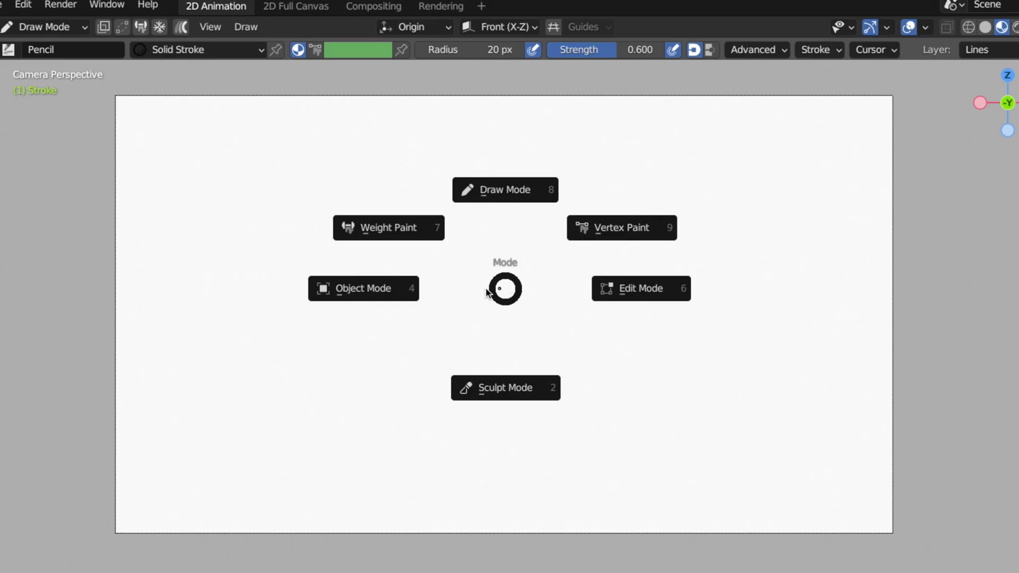
Step: Switch to Object Mode and add a new Grease Pencil Stroke object to the empty canvas
{"action": "left_click", "coordinate": [362, 289]}
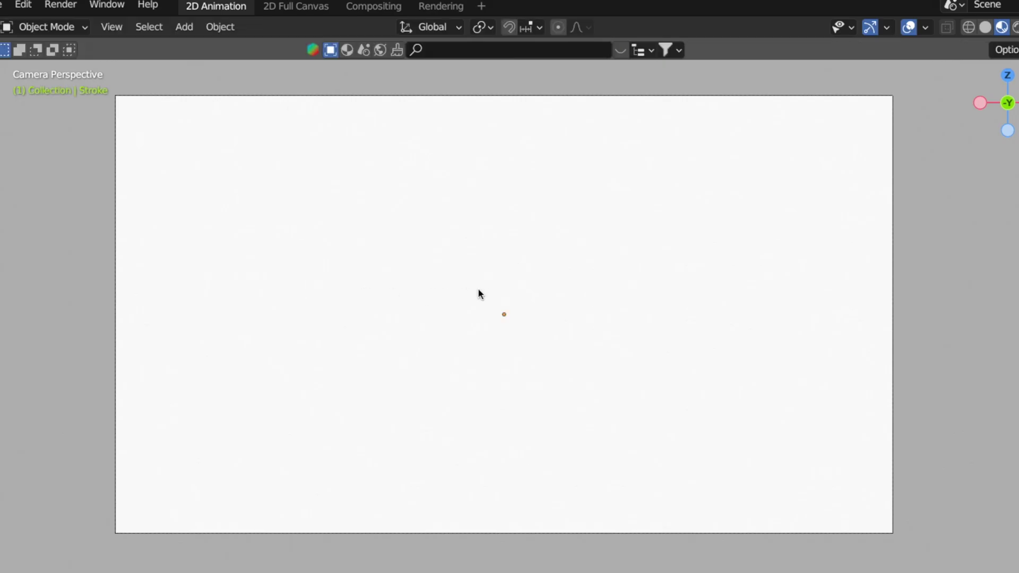
{"action": "key", "text": "shift+a"}
{"action": "mouse_move", "coordinate": [466, 288]}
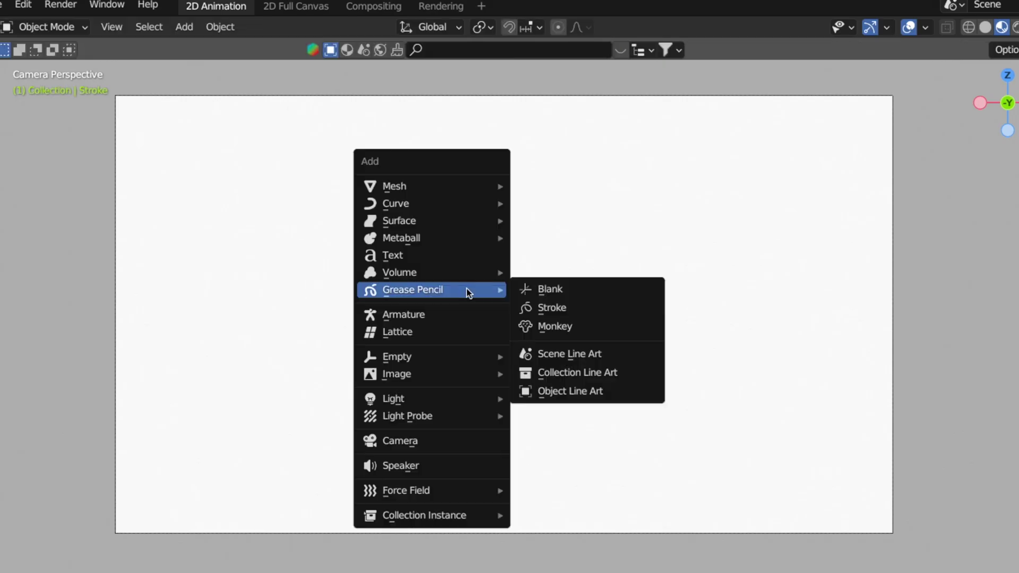
{"action": "left_click", "coordinate": [581, 309]}
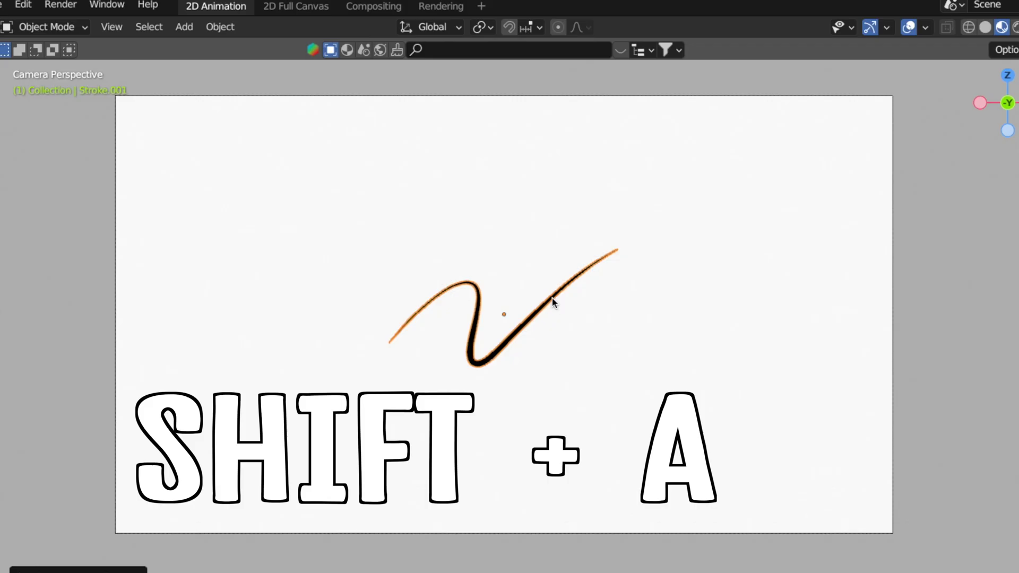
Step: At frame 80, move the new stroke to X 2.334 m and Z 0.26104 m and insert a keyframe
{"action": "key", "text": "g"}
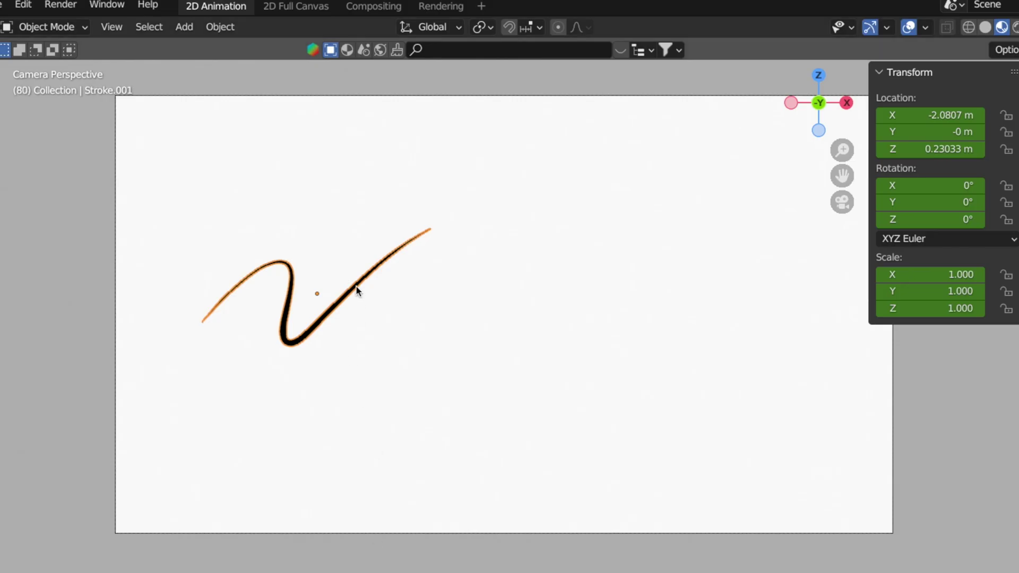
{"action": "key", "text": "g"}
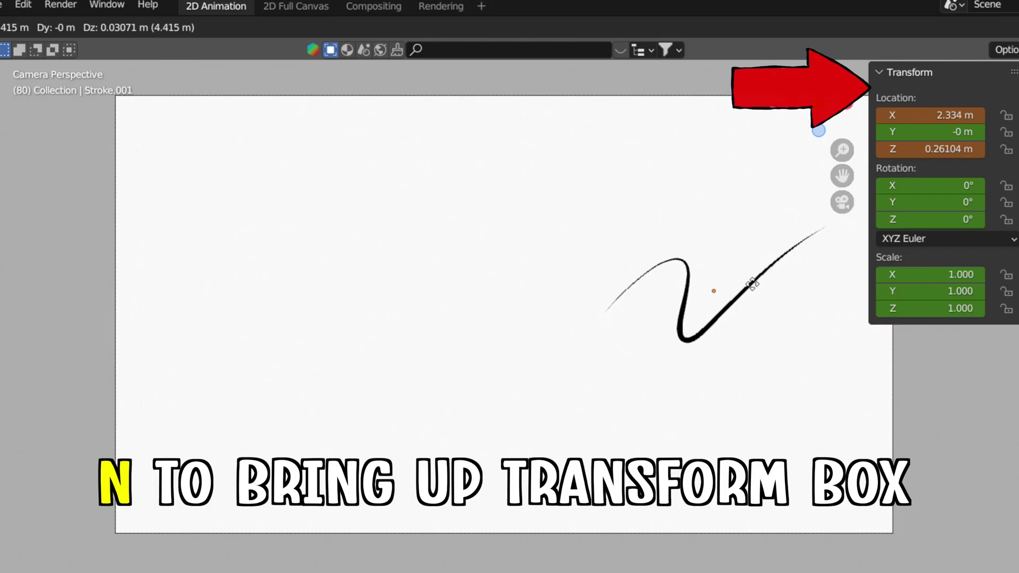
{"action": "left_click", "coordinate": [753, 288]}
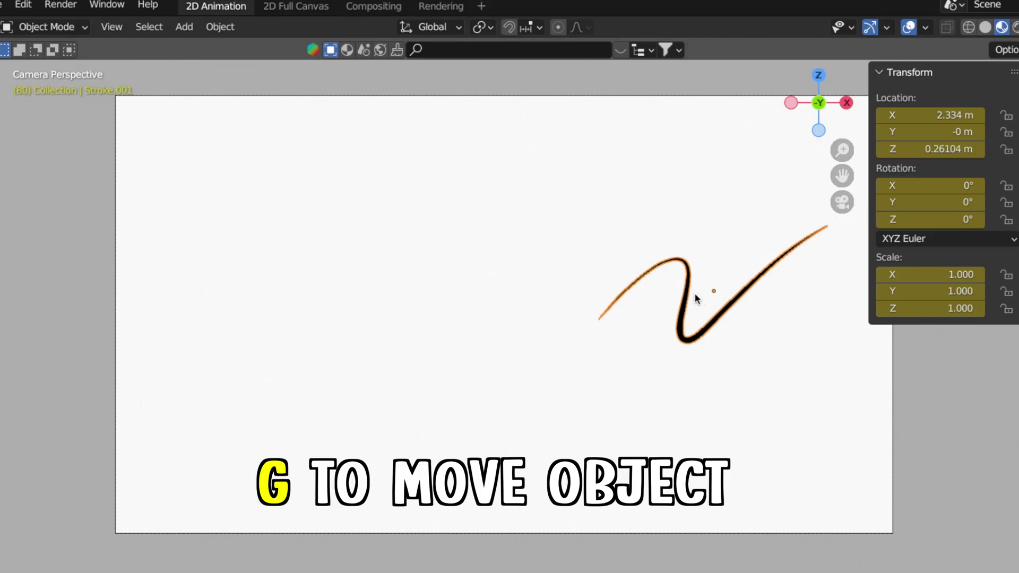
{"action": "key", "text": "i"}
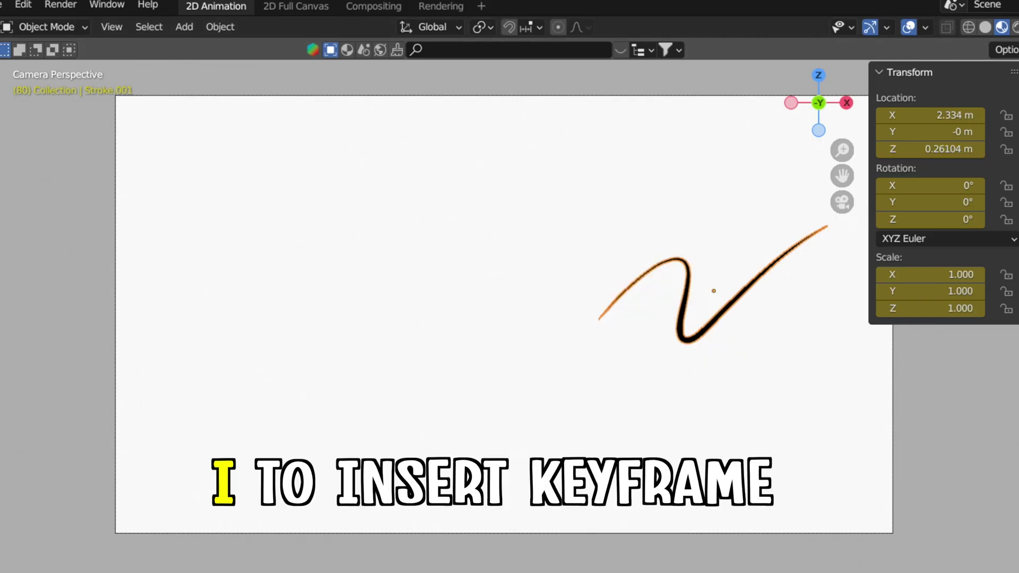
Step: Show the Timeline editor, move the stroke's frame 80 keyframes to frame 40, play the animation, and move the keyframes again
{"action": "key", "text": "shift+ctrl+space"}
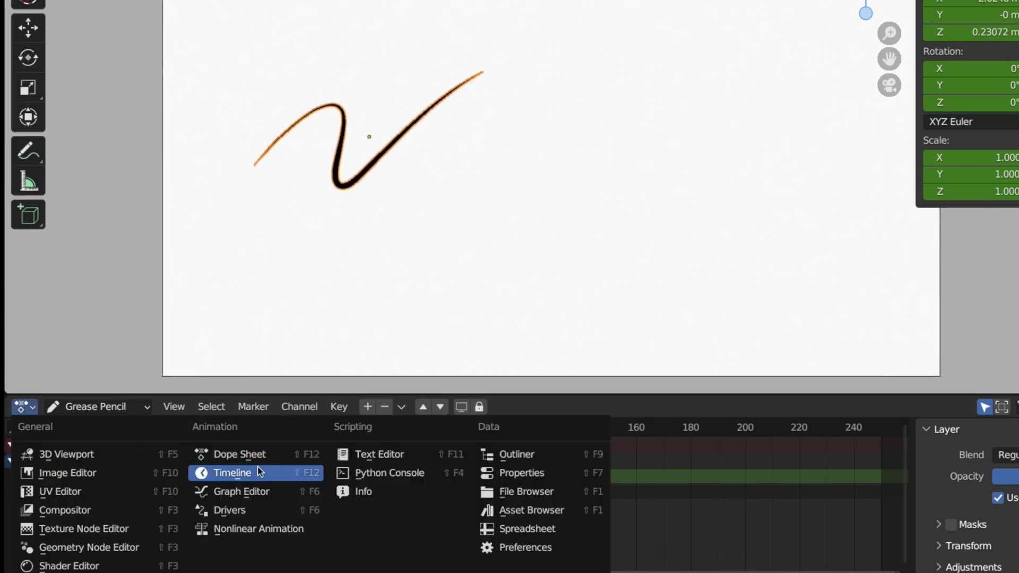
{"action": "left_click", "coordinate": [258, 470]}
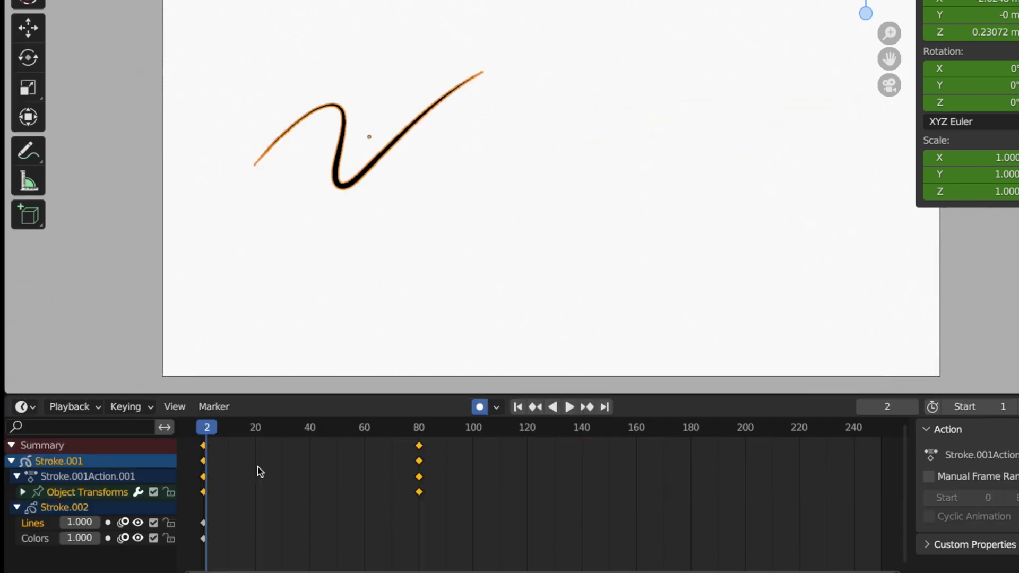
{"action": "left_click", "coordinate": [418, 445]}
{"action": "key", "text": "g"}
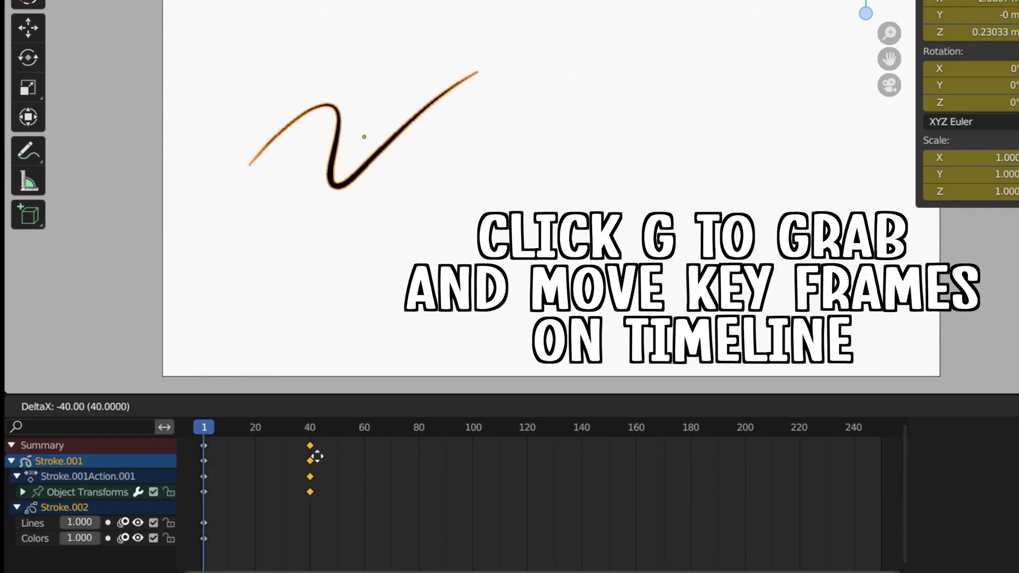
{"action": "left_click", "coordinate": [316, 456]}
{"action": "key", "text": "space"}
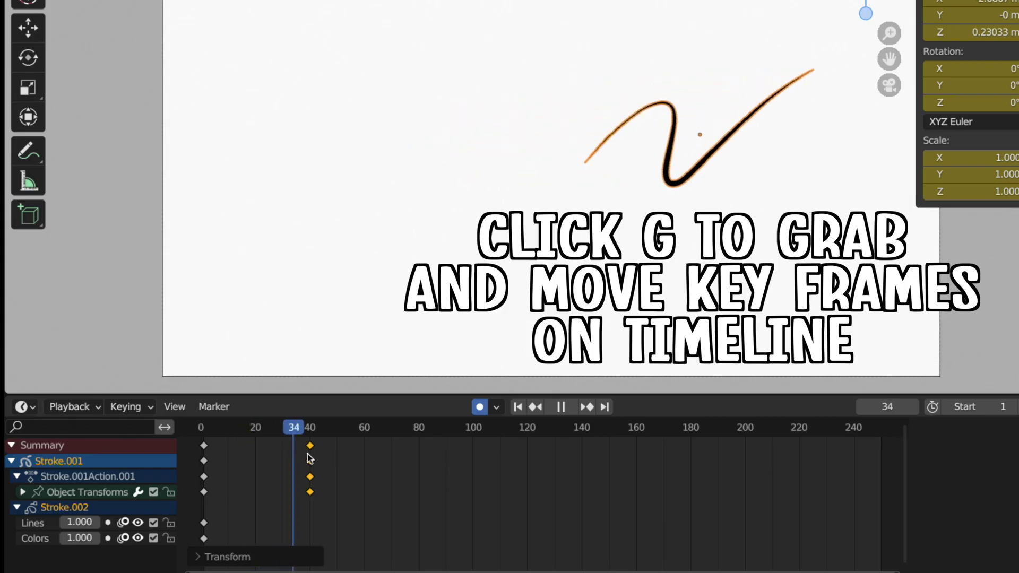
{"action": "key", "text": "g"}
{"action": "left_click", "coordinate": [257, 448]}
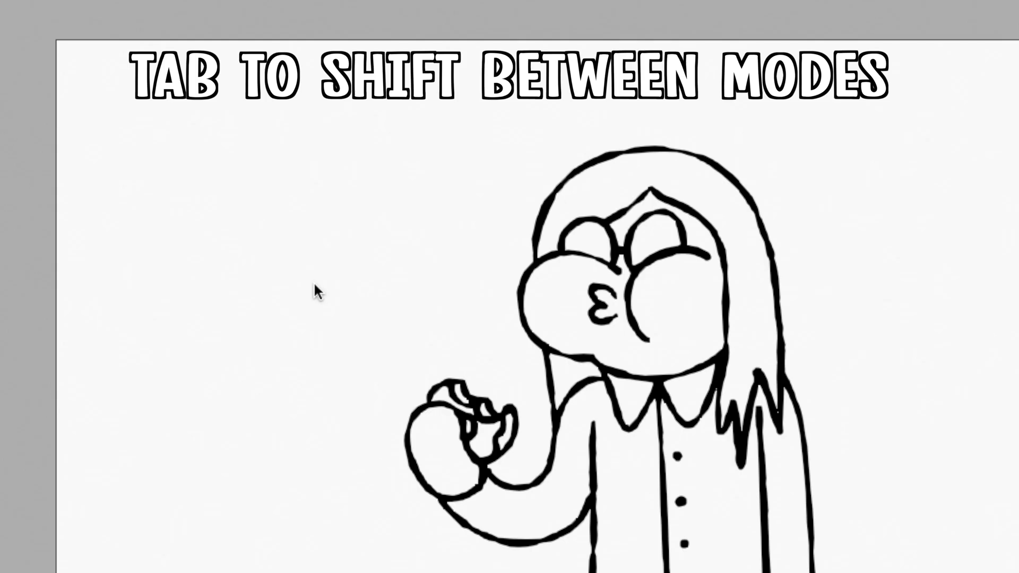
{"action": "key", "text": "ctrl+Tab"}
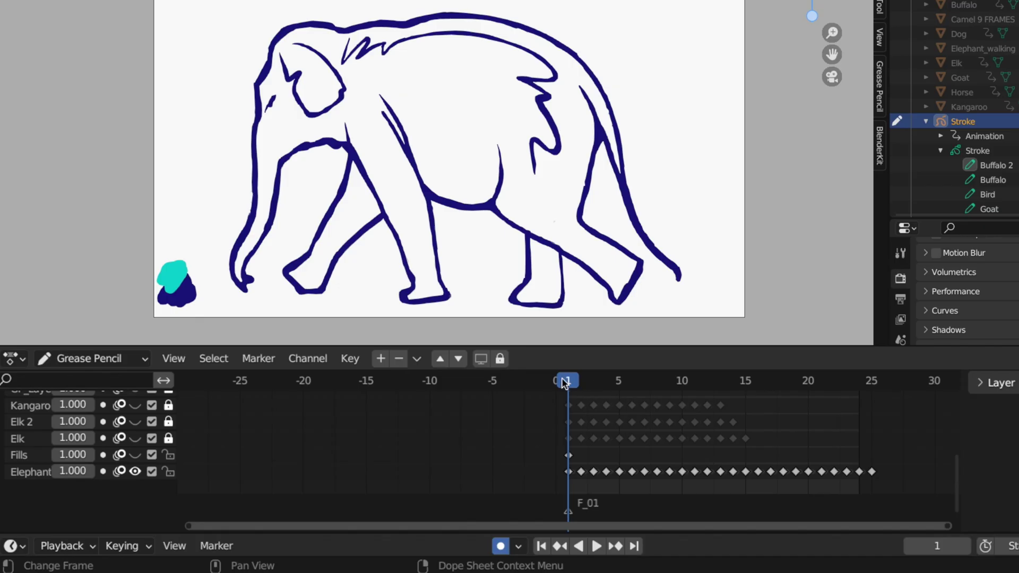
Step: Play the elephant walk animation and return the playhead to frame 1
{"action": "key", "text": "space"}
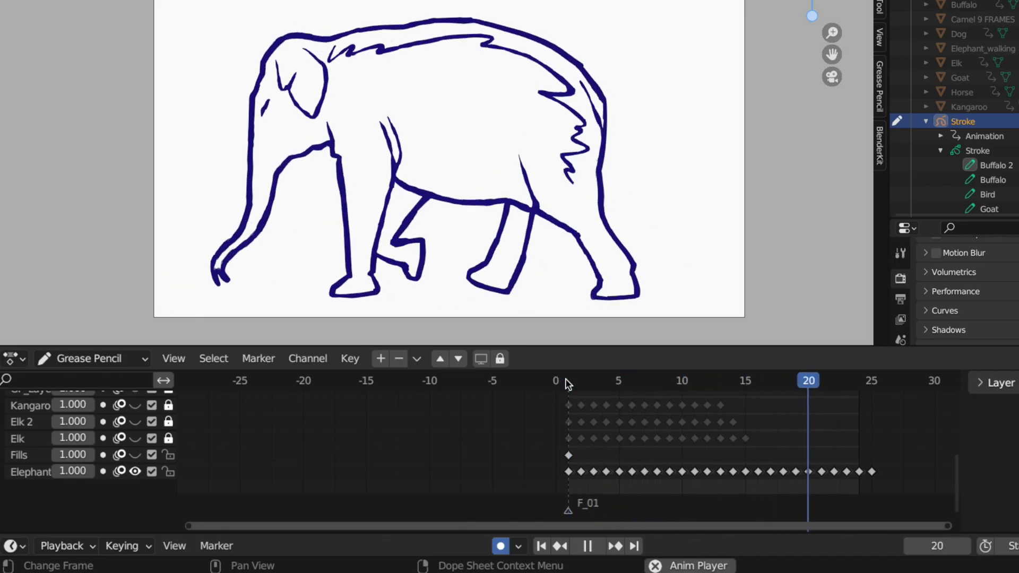
{"action": "left_click_drag", "start_coordinate": [566, 381], "coordinate": [572, 406]}
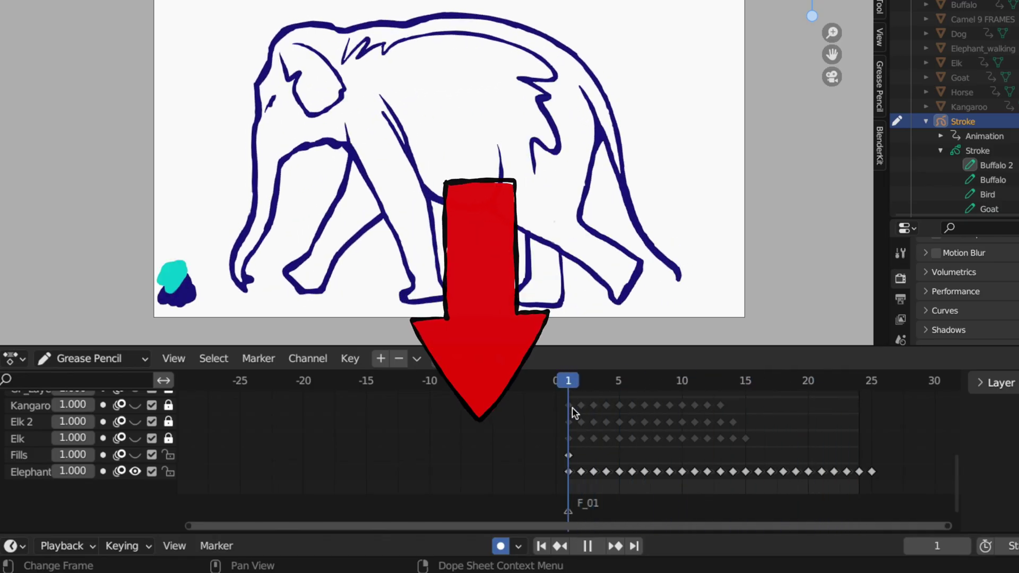
Step: Select the Elephant, Fills, Elk and Elk 2 layers in turn, and browse the channel list up to the dog layers
{"action": "left_click", "coordinate": [31, 471]}
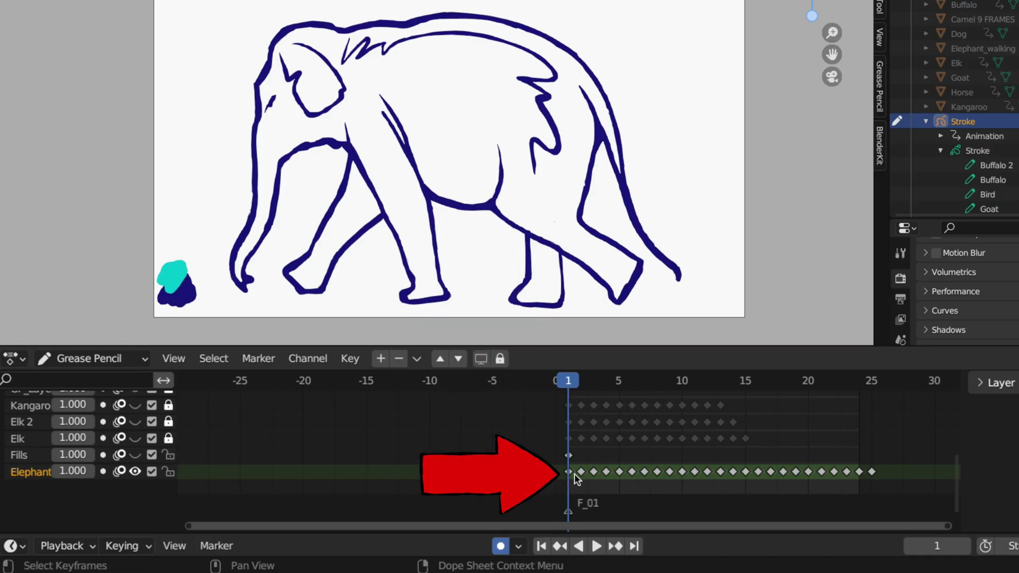
{"action": "left_click", "coordinate": [21, 454]}
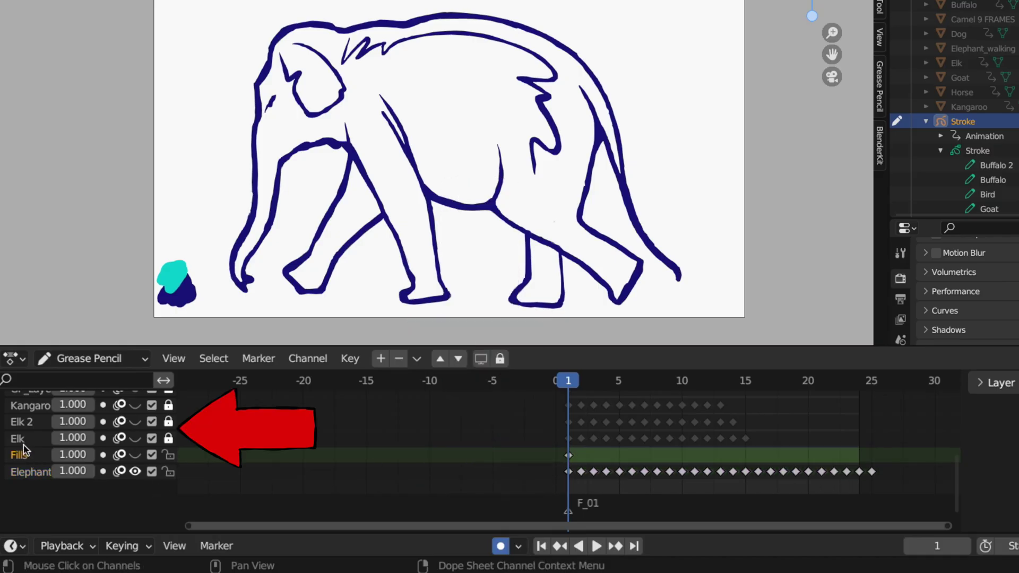
{"action": "left_click", "coordinate": [18, 438]}
{"action": "left_click", "coordinate": [21, 422]}
{"action": "scroll", "coordinate": [43, 425], "scroll_direction": "up", "scroll_amount": 3}
{"action": "scroll", "coordinate": [43, 425], "scroll_direction": "up", "scroll_amount": 6}
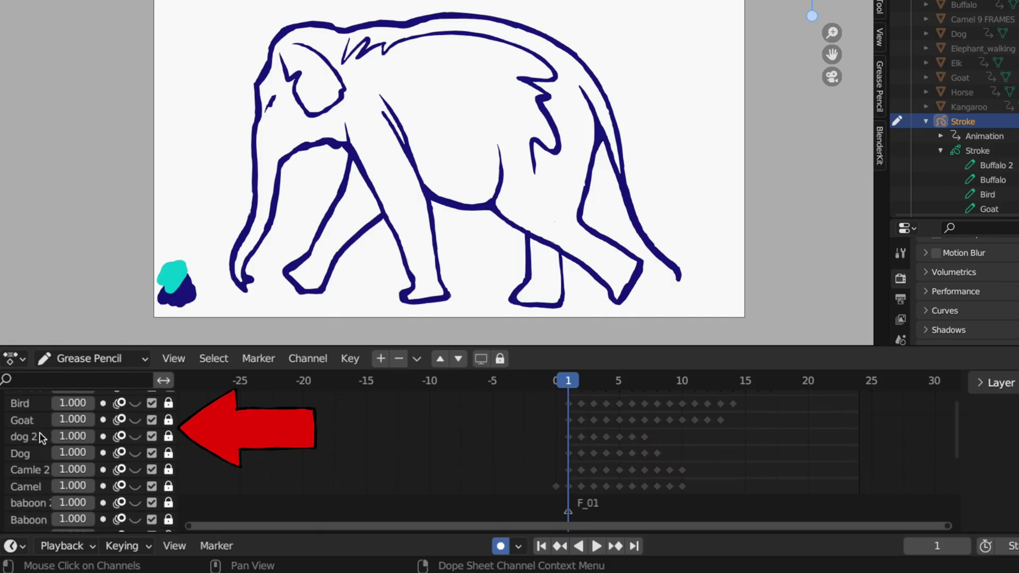
{"action": "left_click", "coordinate": [37, 430]}
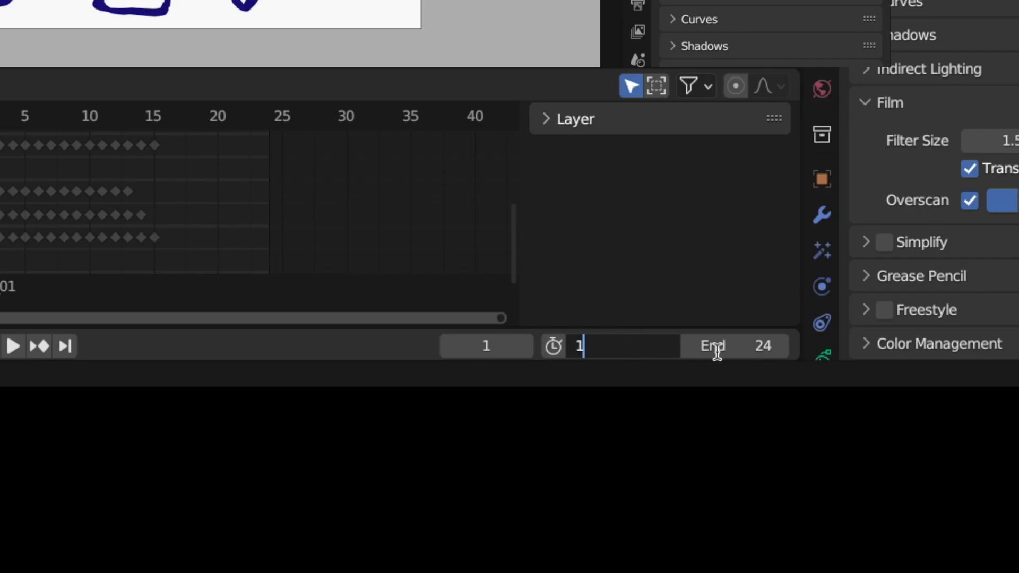
Step: Set the animation's start frame to 1 and end frame to 12, and play the shortened range
{"action": "key", "text": "Return"}
{"action": "left_click", "coordinate": [735, 343]}
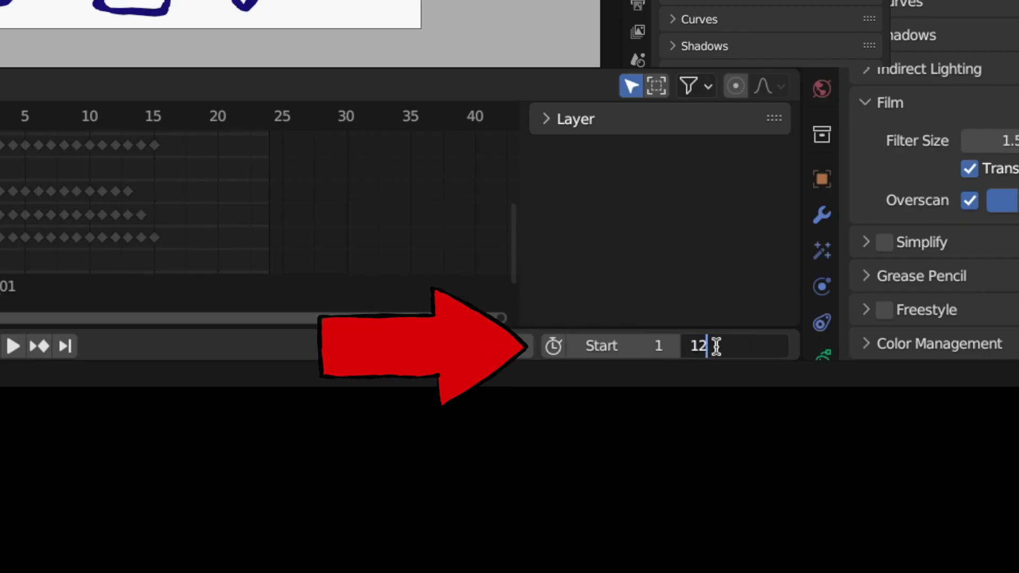
{"action": "key", "text": "Return"}
{"action": "key", "text": "space"}
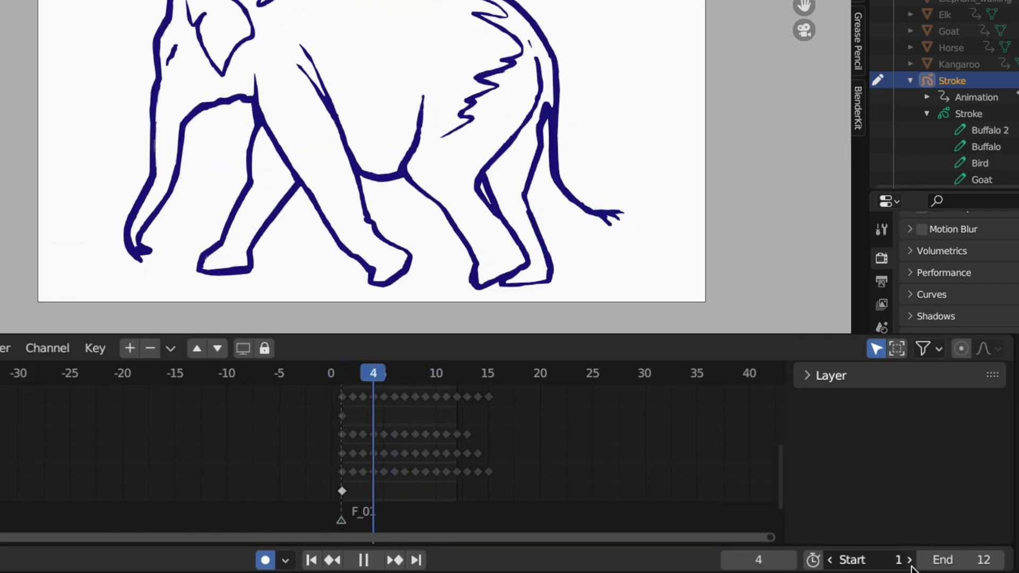
Step: Set the start frame to 2, and undo the recent start and end frame changes
{"action": "left_click", "coordinate": [888, 562]}
{"action": "type", "text": "2"}
{"action": "key", "text": "Return"}
{"action": "key", "text": "ctrl+z"}
{"action": "key", "text": "ctrl+z"}
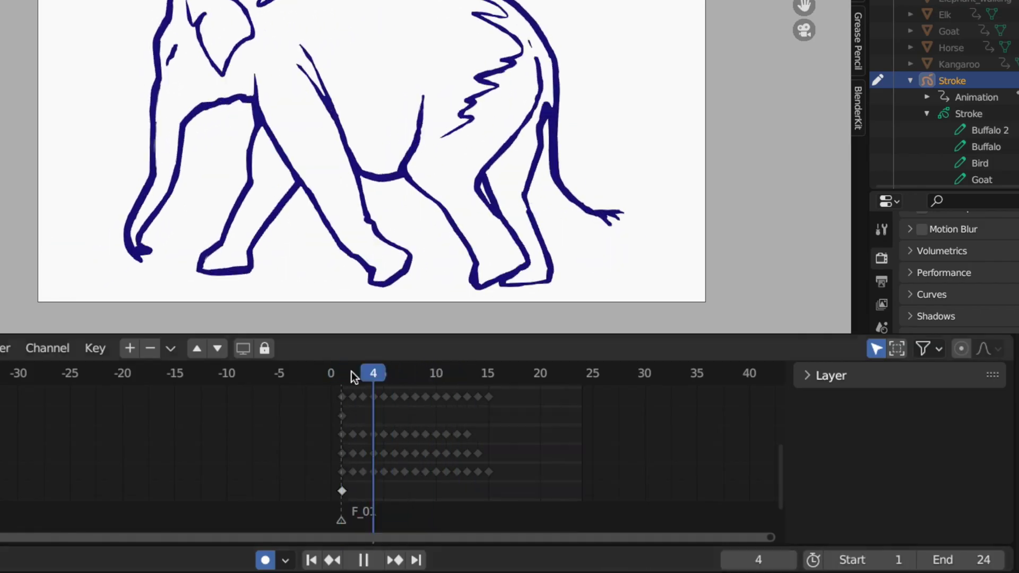
Step: Play the elephant walk from frame 1 and stop the playback
{"action": "left_click", "coordinate": [342, 374]}
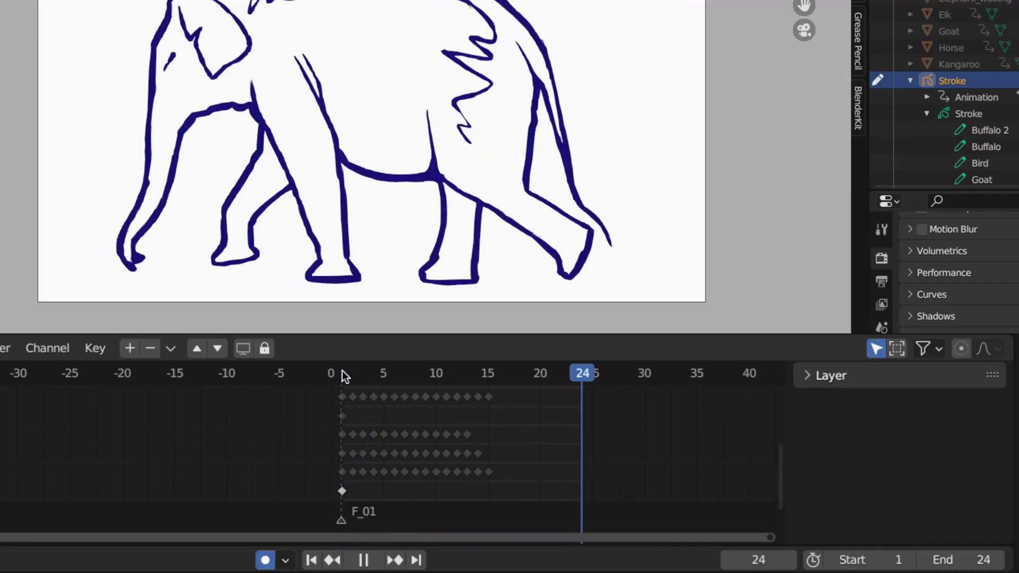
{"action": "key", "text": "Escape"}
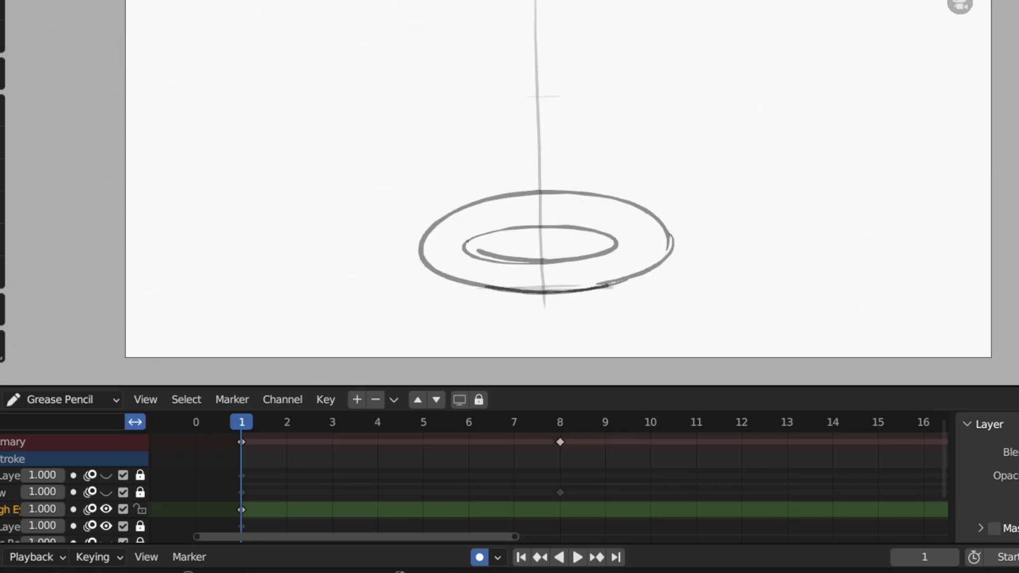
Step: Sketch the rough eye on frame 2, and as tall, narrow concentric ellipses along the vertical guide on frame 3
{"action": "key", "text": "Right"}
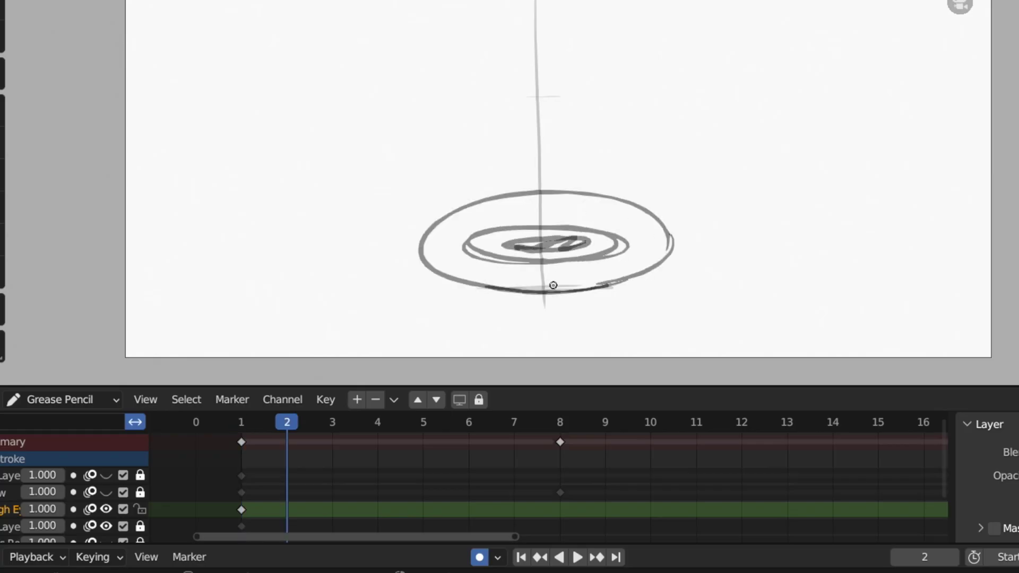
{"action": "left_click_drag", "start_coordinate": [553, 285], "coordinate": [546, 276]}
{"action": "key", "text": "Right"}
{"action": "left_click_drag", "start_coordinate": [515, 23], "coordinate": [545, 243]}
{"action": "left_click_drag", "start_coordinate": [545, 27], "coordinate": [541, 239]}
{"action": "left_click_drag", "start_coordinate": [536, 53], "coordinate": [539, 168]}
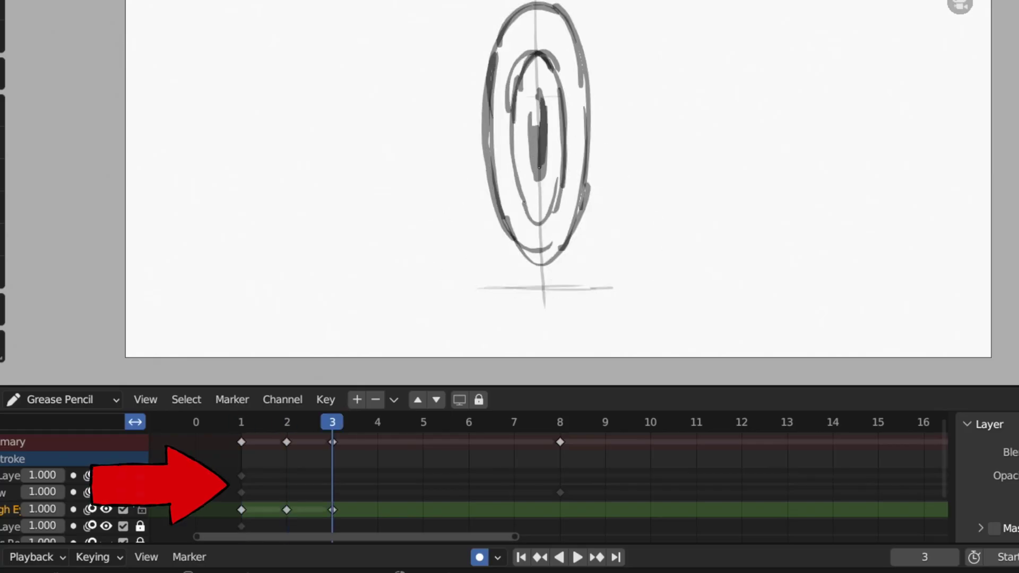
Step: Sketch the rough eye's next positions along the guide on frames 4 and 5
{"action": "key", "text": "Right"}
{"action": "mouse_move", "coordinate": [531, 6]}
{"action": "left_mouse_down"}
{"action": "mouse_move", "coordinate": [552, 143]}
{"action": "mouse_move", "coordinate": [552, 96]}
{"action": "left_mouse_up"}
{"action": "key", "text": "Right"}
{"action": "left_click_drag", "start_coordinate": [477, 11], "coordinate": [534, 1]}
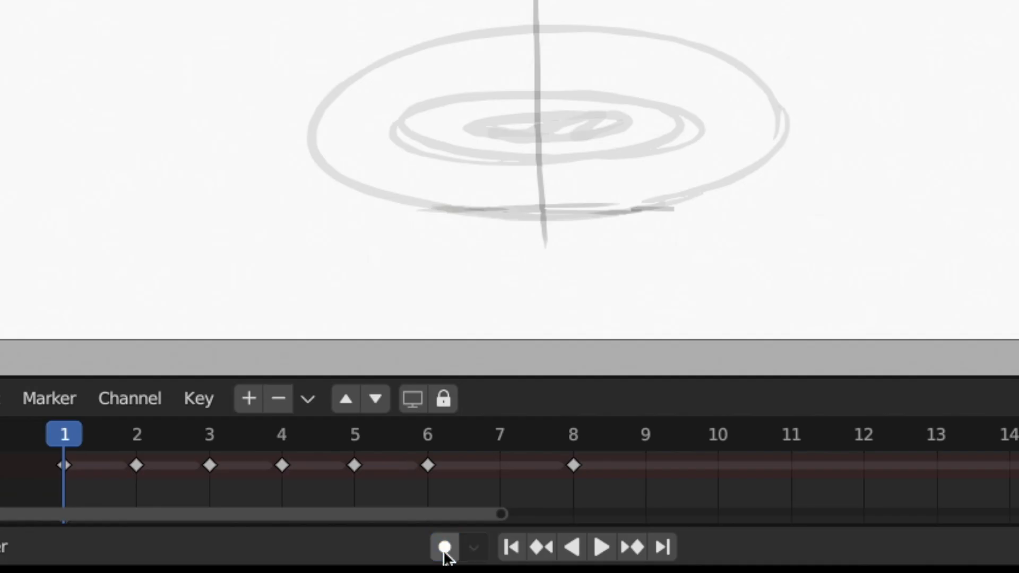
Step: Sketch the rough eye on frame 3 as overlapping flat and round sets of concentric ellipses at the guide's base
{"action": "key", "text": "Right"}
{"action": "key", "text": "Right"}
{"action": "left_click_drag", "start_coordinate": [318, 371], "coordinate": [512, 366]}
{"action": "left_click_drag", "start_coordinate": [350, 381], "coordinate": [464, 374]}
{"action": "left_click_drag", "start_coordinate": [339, 340], "coordinate": [453, 306]}
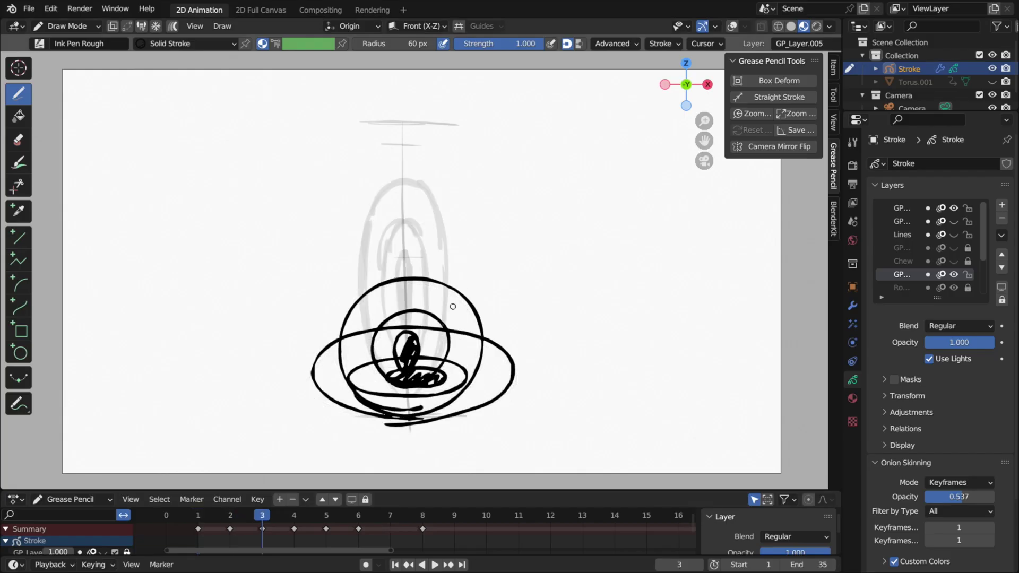
Step: Sketch the rough eye's next, higher position along the vertical guide on frame 5
{"action": "key", "text": "Right"}
{"action": "key", "text": "Right"}
{"action": "left_click_drag", "start_coordinate": [408, 371], "coordinate": [403, 181]}
{"action": "left_click_drag", "start_coordinate": [372, 265], "coordinate": [456, 138]}
{"action": "left_click_drag", "start_coordinate": [342, 191], "coordinate": [348, 151]}
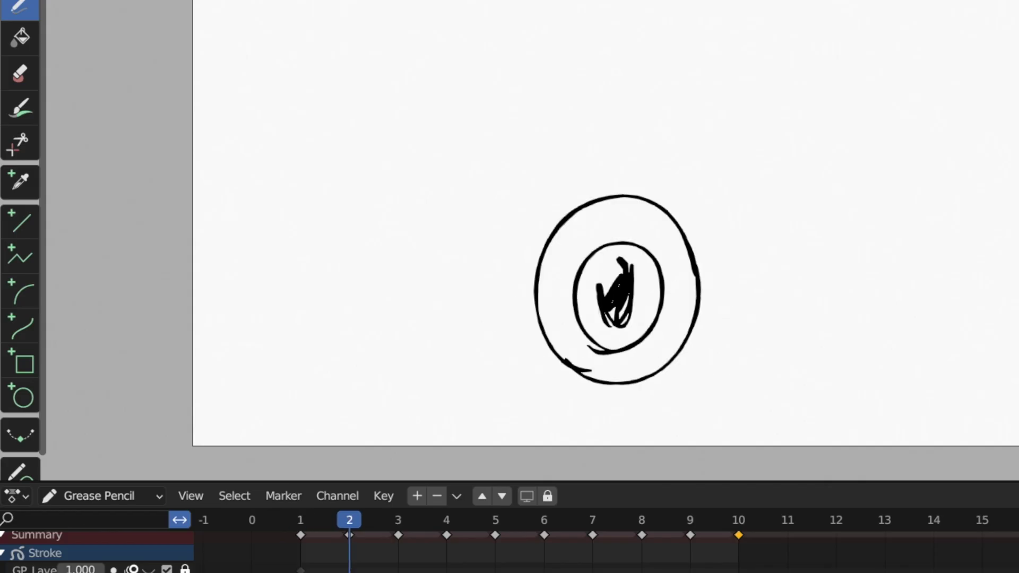
Step: Check the drawn eye motion by stepping through its frames and playing the animation in reverse
{"action": "key", "text": "Right"}
{"action": "key", "text": "Right"}
{"action": "key", "text": "Right"}
{"action": "key", "text": "Right"}
{"action": "key", "text": "Right"}
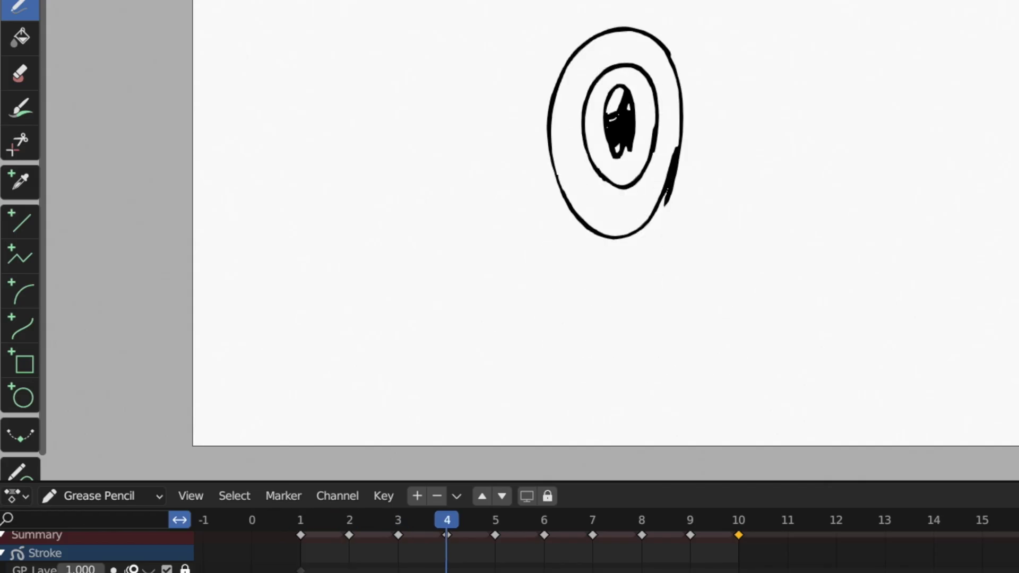
{"action": "key", "text": "shift+ctrl+space"}
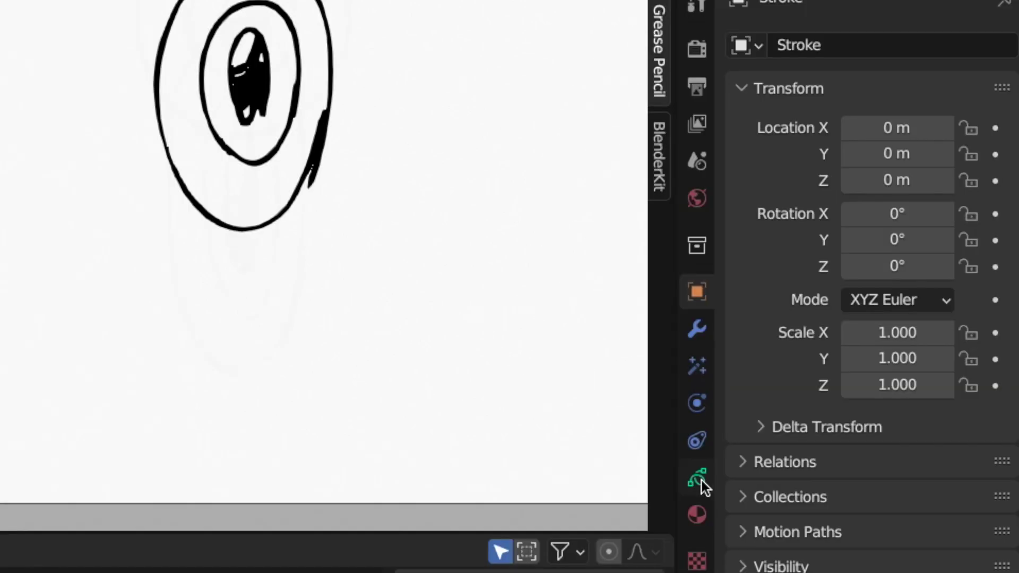
Step: Set the Grease Pencil object's onion skinning opacity to 0.552
{"action": "left_click", "coordinate": [702, 479]}
{"action": "scroll", "coordinate": [849, 371], "scroll_direction": "down", "scroll_amount": 4}
{"action": "scroll", "coordinate": [822, 439], "scroll_direction": "down", "scroll_amount": 6}
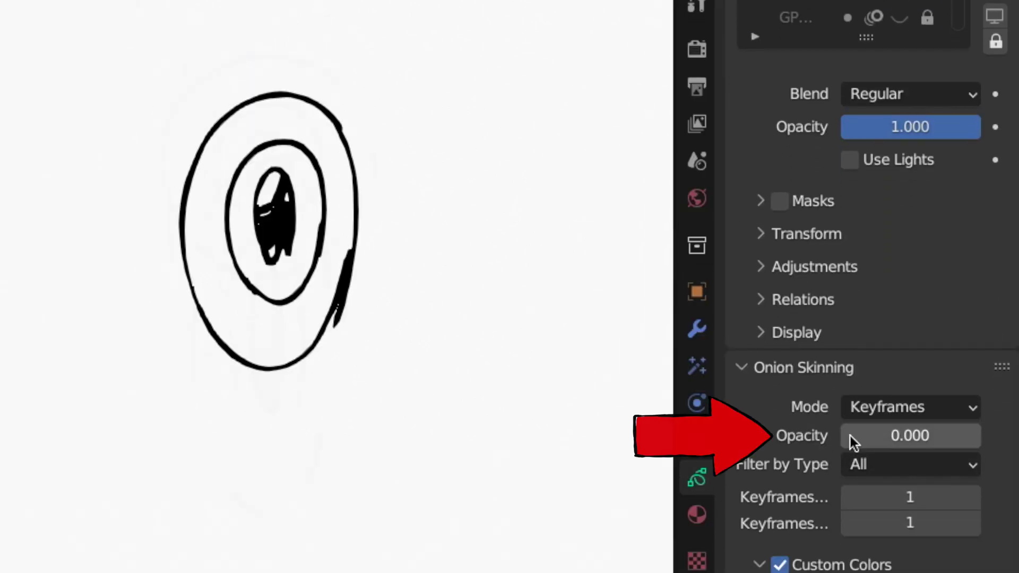
{"action": "left_click_drag", "start_coordinate": [849, 439], "coordinate": [936, 450]}
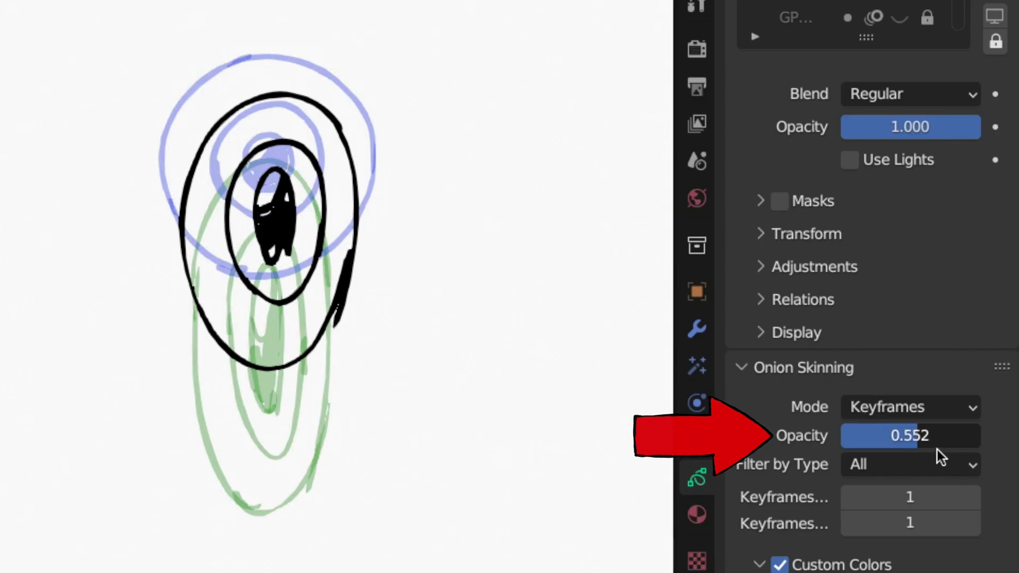
Step: Set onion skinning to show 4 keyframes before the current drawing, and raise the number of keyframes shown after it
{"action": "left_click", "coordinate": [970, 499]}
{"action": "left_click", "coordinate": [969, 497]}
{"action": "left_click", "coordinate": [970, 495]}
{"action": "left_click", "coordinate": [975, 526]}
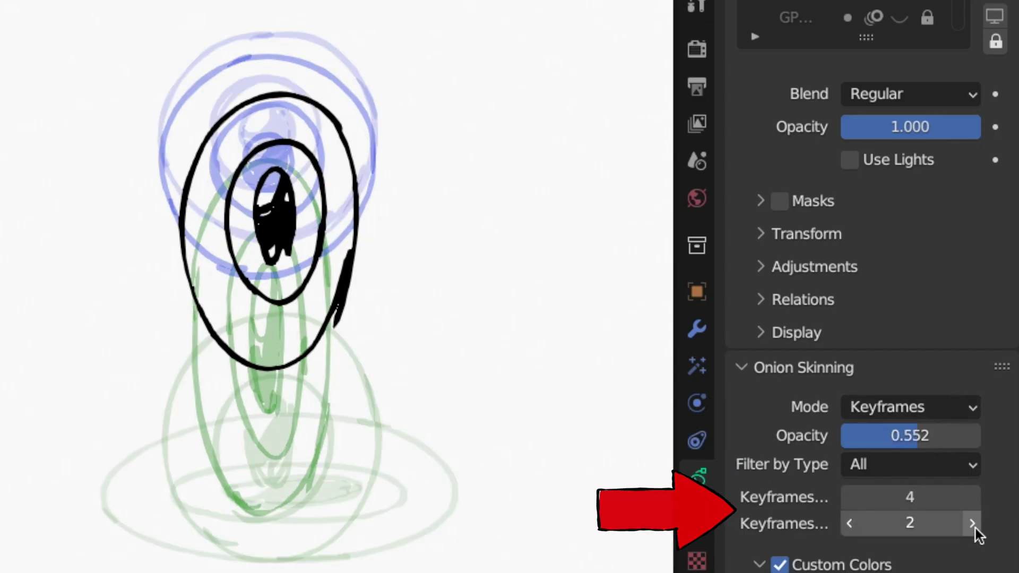
{"action": "left_click", "coordinate": [972, 524]}
{"action": "left_click", "coordinate": [971, 524]}
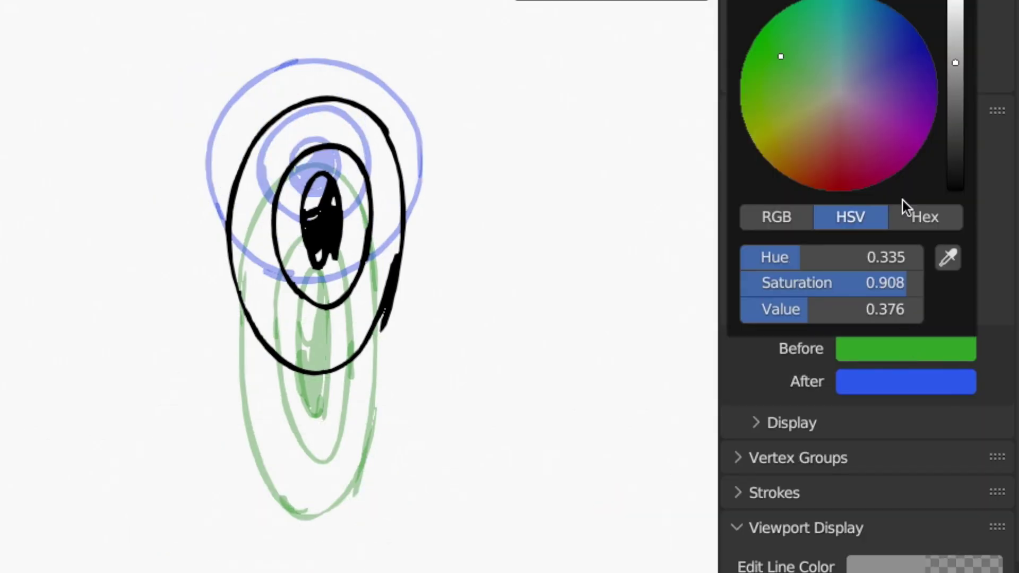
Step: Change the onion skin's Before color to dark red and adjust its After color
{"action": "left_click_drag", "start_coordinate": [902, 191], "coordinate": [900, 348]}
{"action": "left_click", "coordinate": [899, 381]}
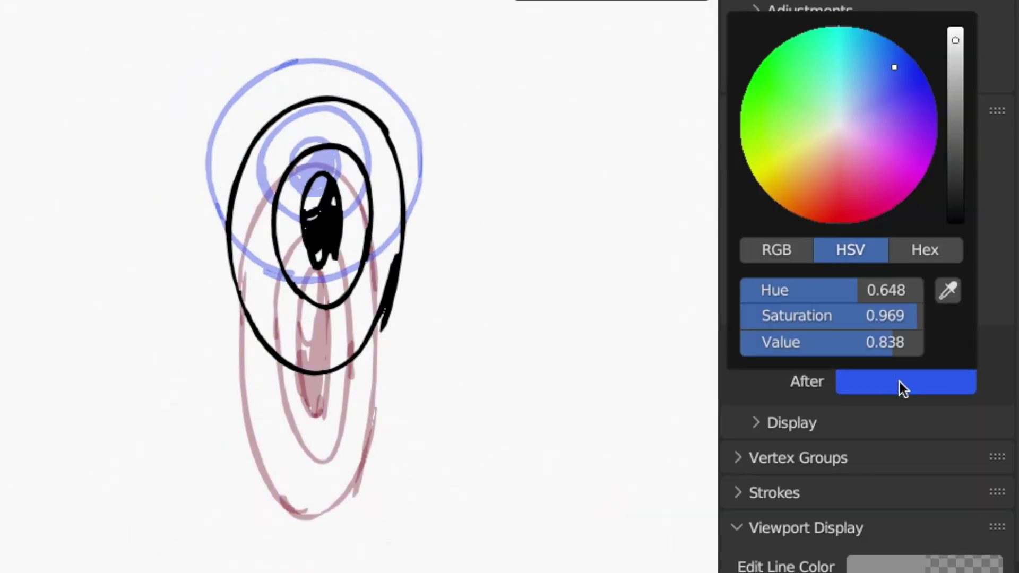
{"action": "left_click_drag", "start_coordinate": [886, 97], "coordinate": [855, 270]}
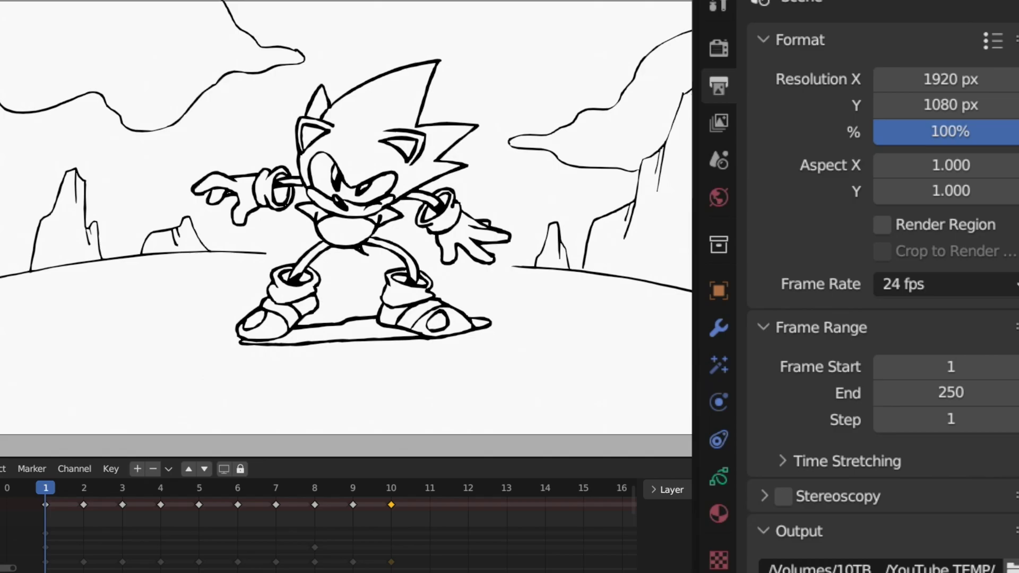
Step: Add a Noise modifier to the Stroke object and play the animation to preview the effect
{"action": "left_click", "coordinate": [720, 330]}
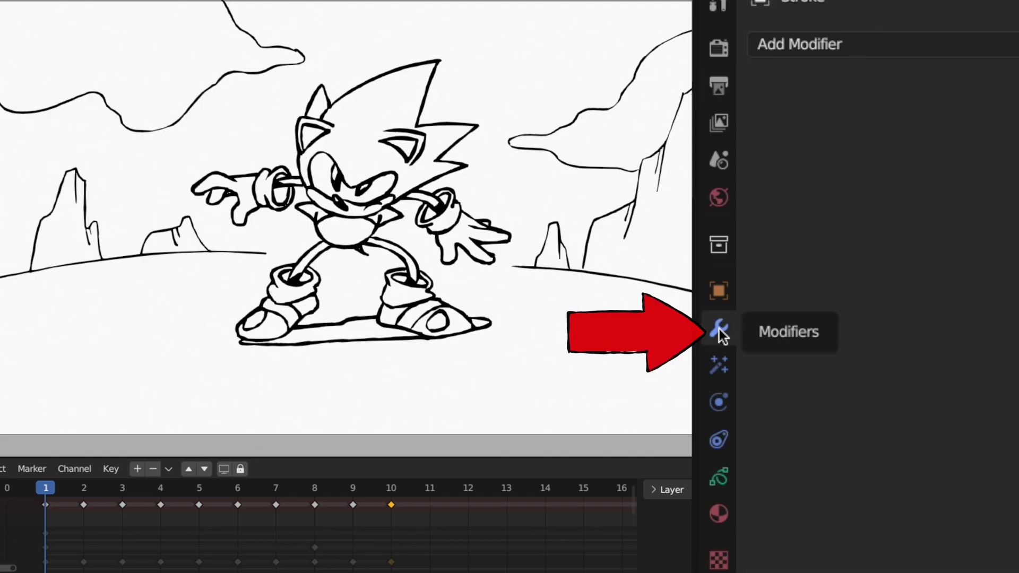
{"action": "left_click", "coordinate": [855, 46]}
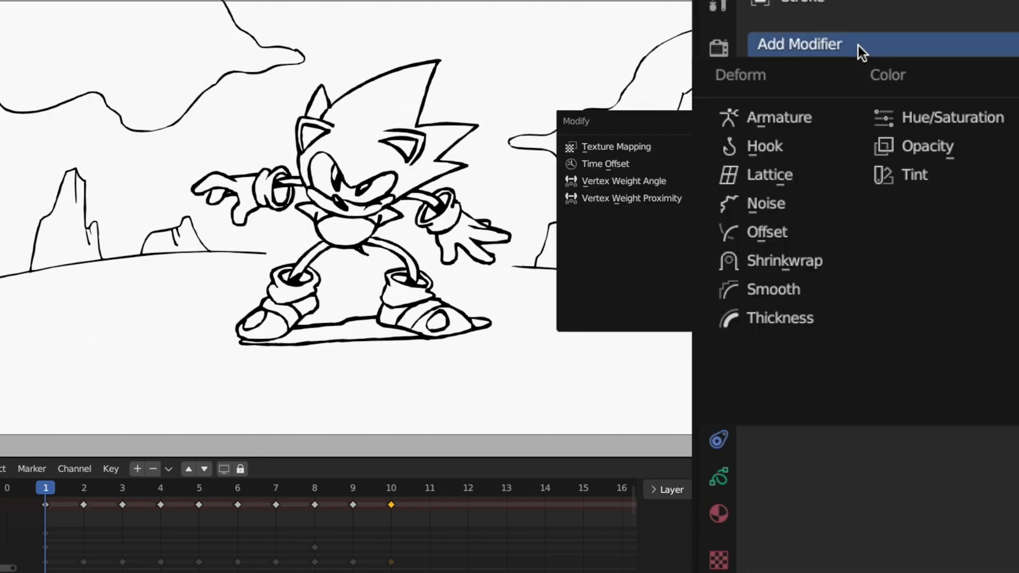
{"action": "left_click", "coordinate": [789, 205]}
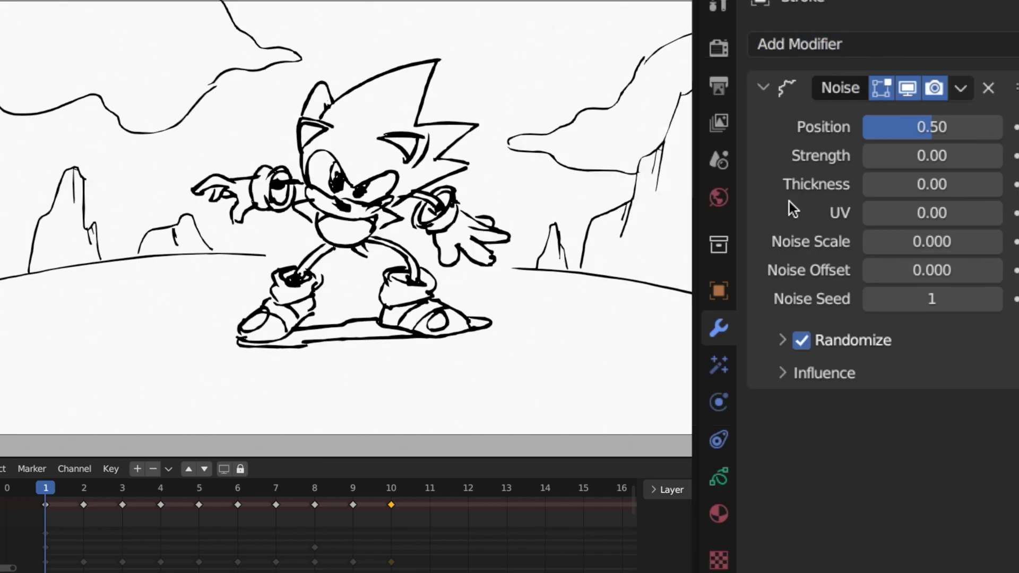
{"action": "key", "text": "space"}
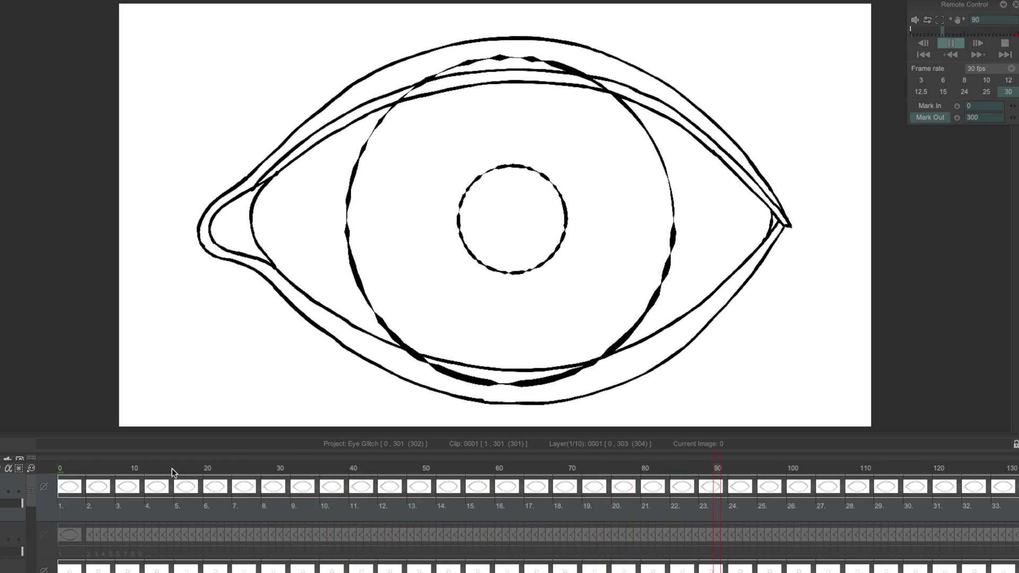
{"action": "key", "text": "space"}
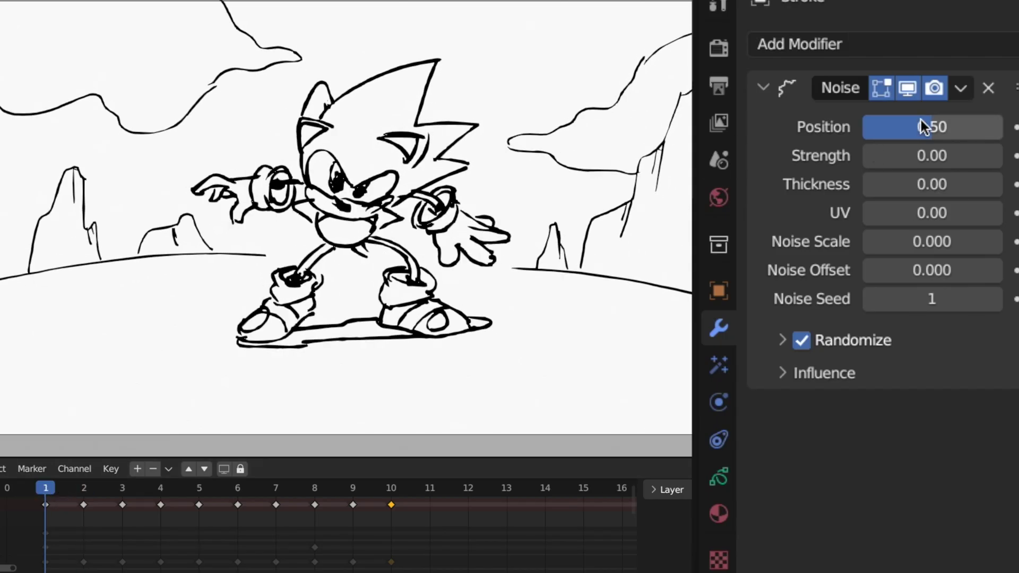
Step: Set the Noise modifier's position to 0.13, thickness to 0.08 and noise scale to 0.015
{"action": "left_click_drag", "start_coordinate": [922, 136], "coordinate": [862, 146]}
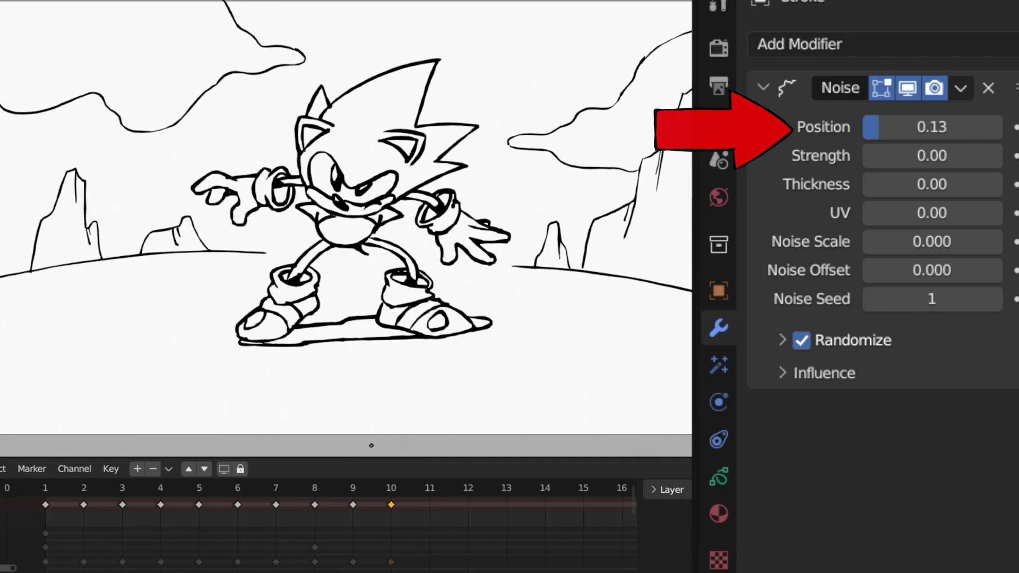
{"action": "left_click_drag", "start_coordinate": [881, 184], "coordinate": [1000, 184]}
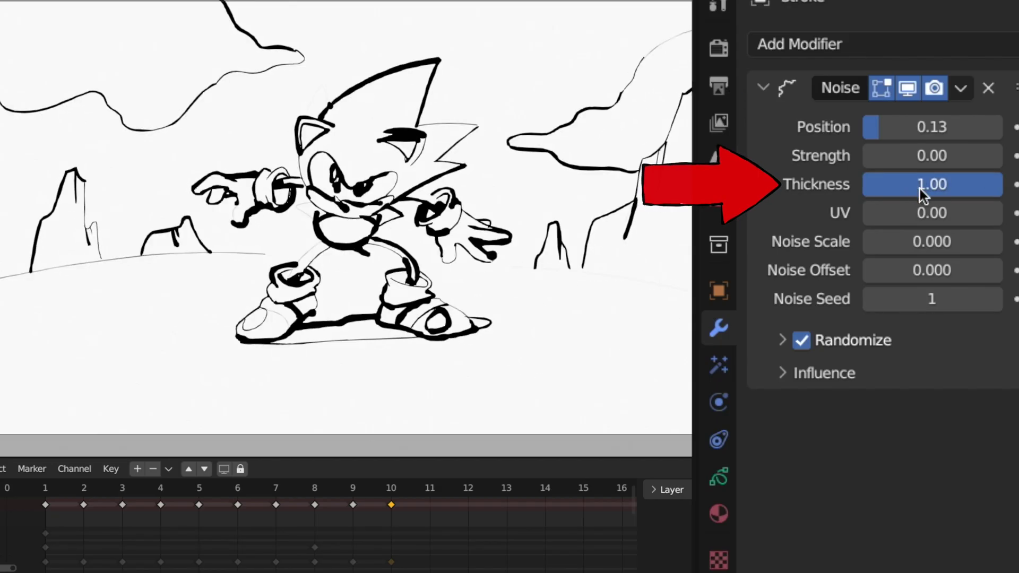
{"action": "left_click_drag", "start_coordinate": [844, 191], "coordinate": [827, 197]}
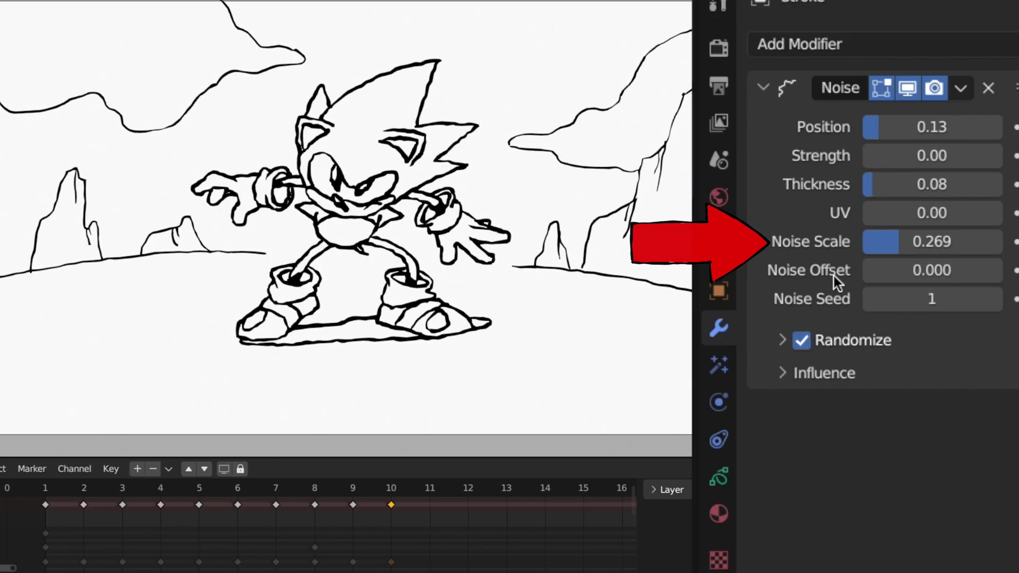
{"action": "left_click_drag", "start_coordinate": [1004, 254], "coordinate": [1013, 254]}
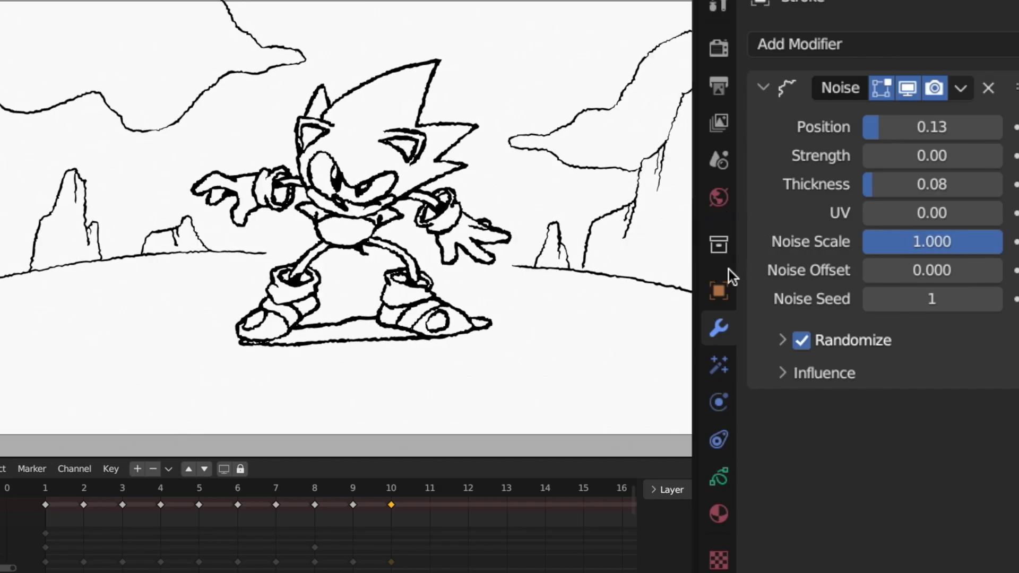
{"action": "left_click_drag", "start_coordinate": [868, 248], "coordinate": [852, 256]}
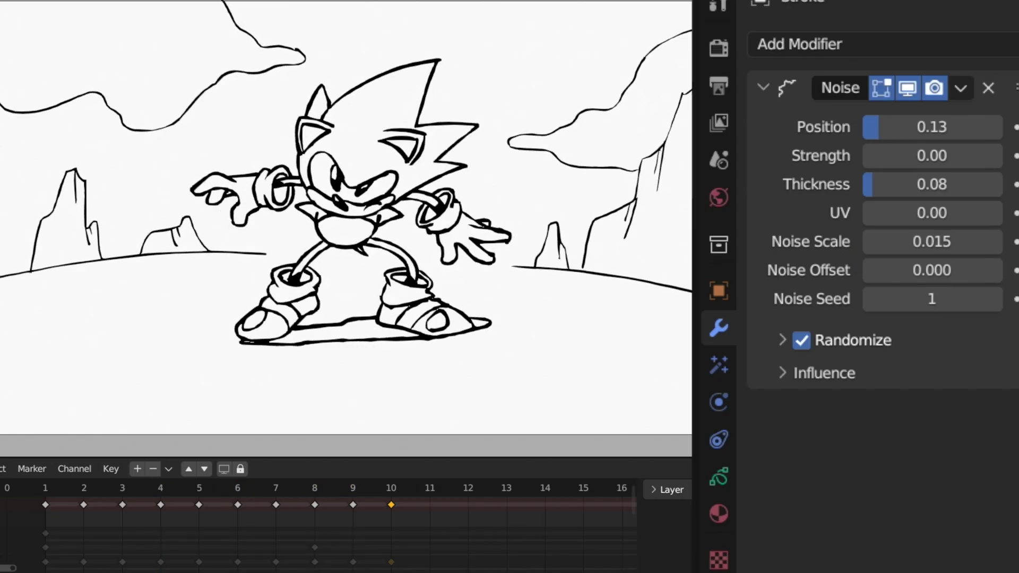
Step: Limit the Noise modifier's influence to the Sonic CLean layer
{"action": "left_click", "coordinate": [781, 374]}
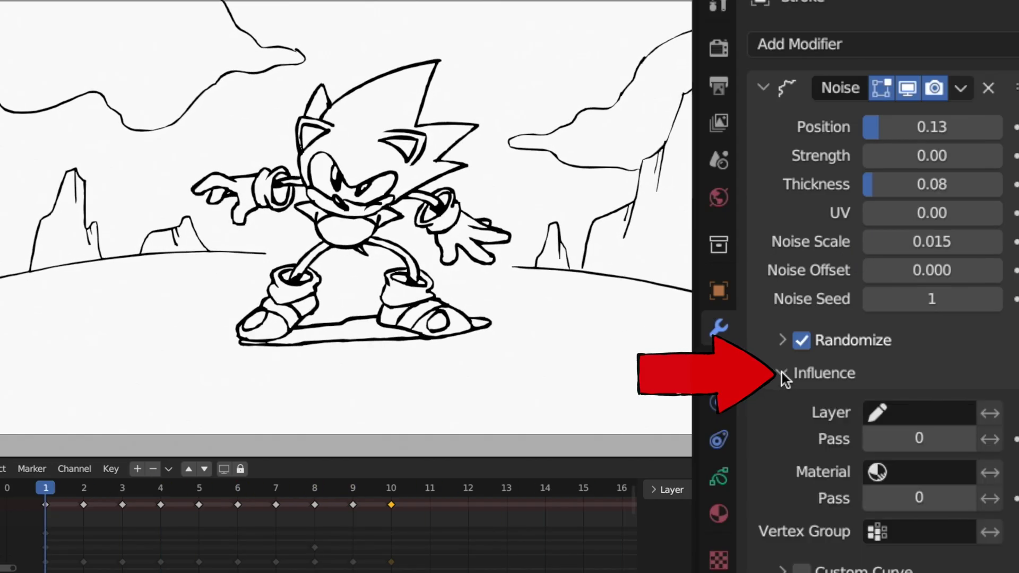
{"action": "left_click", "coordinate": [941, 413]}
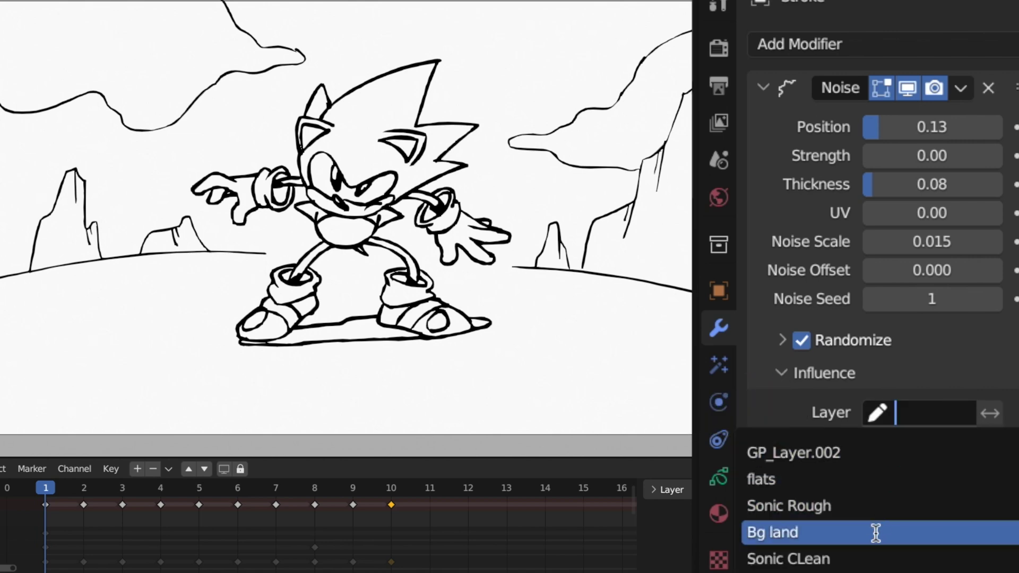
{"action": "left_click", "coordinate": [873, 558]}
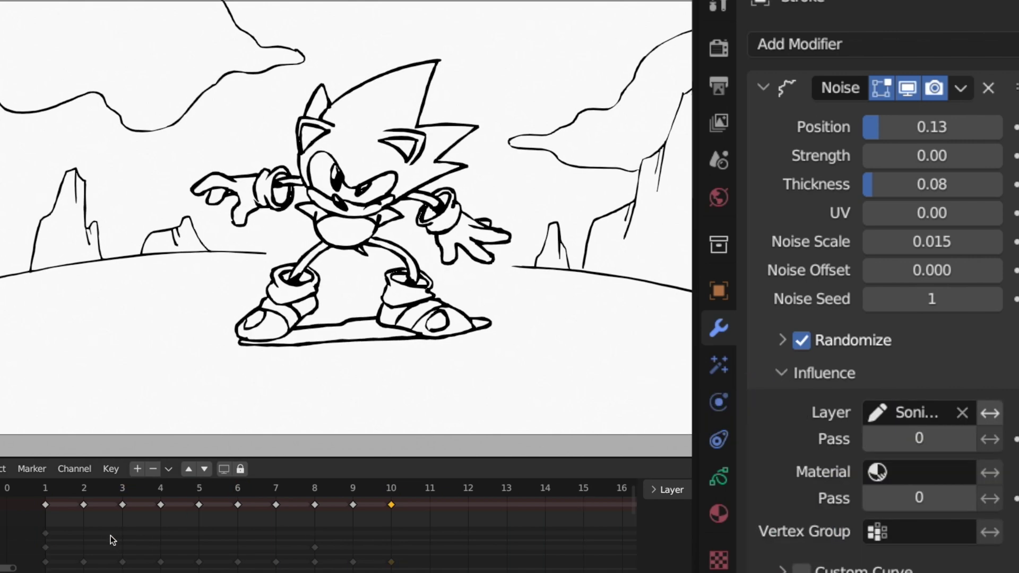
Step: Trace the elephant's trunk outline in blue over the reference photo on frame 6 of the Lines layer
{"action": "left_click_drag", "start_coordinate": [406, 249], "coordinate": [463, 241]}
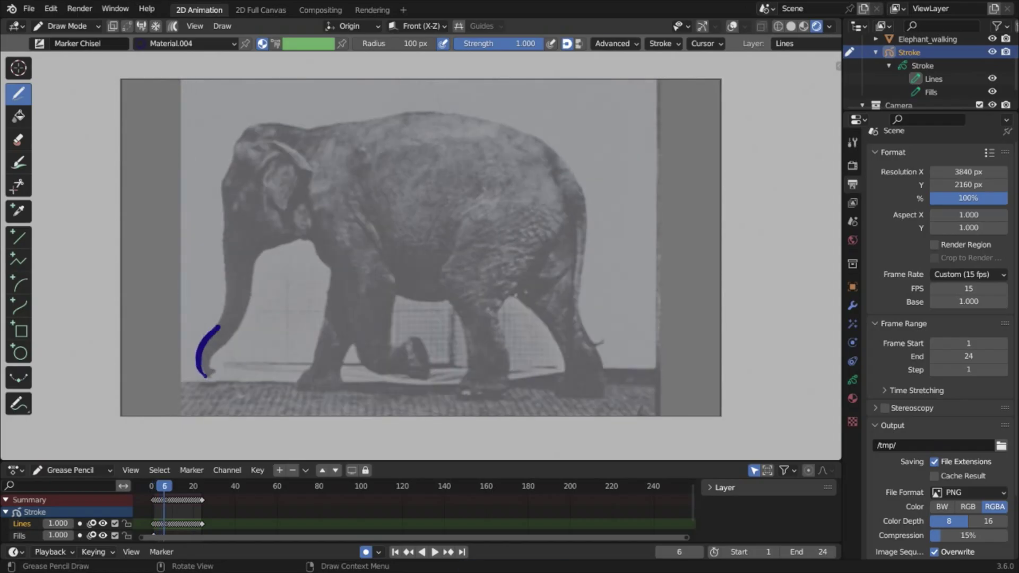
{"action": "left_click_drag", "start_coordinate": [193, 364], "coordinate": [291, 243]}
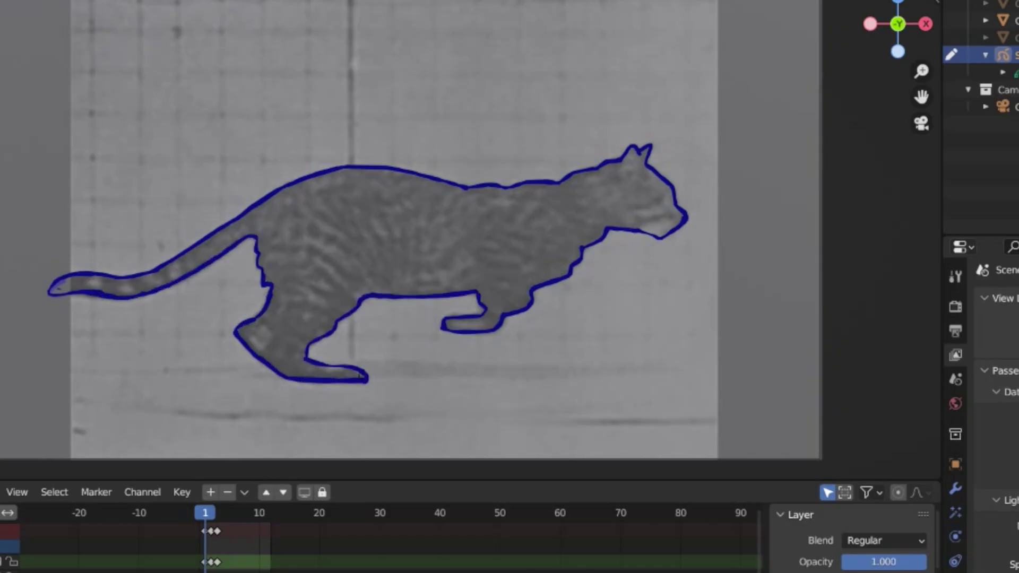
Step: Trace the running cat's outline in blue over the reference photo on frames 2 and 3
{"action": "key", "text": "Right"}
{"action": "left_click_drag", "start_coordinate": [133, 257], "coordinate": [580, 215]}
{"action": "key", "text": "Right"}
{"action": "mouse_move", "coordinate": [295, 175]}
{"action": "left_mouse_down"}
{"action": "mouse_move", "coordinate": [80, 364]}
{"action": "mouse_move", "coordinate": [580, 215]}
{"action": "left_mouse_up"}
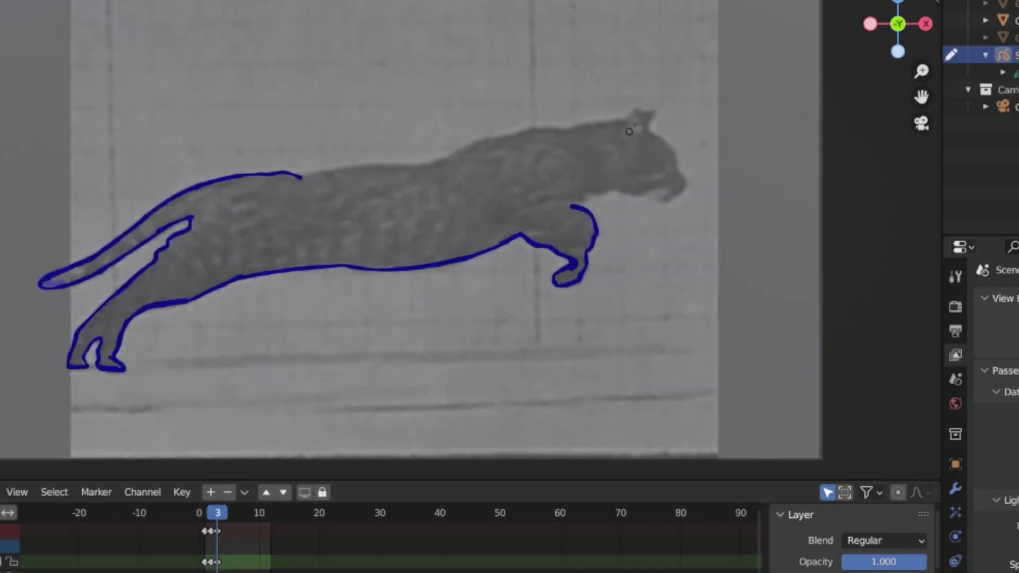
Step: Trace the outstretched cat's outline over the reference photo on frame 4
{"action": "key", "text": "Right"}
{"action": "left_click_drag", "start_coordinate": [79, 216], "coordinate": [57, 307]}
{"action": "scroll", "coordinate": [372, 239], "scroll_direction": "up", "scroll_amount": 2}
{"action": "mouse_move", "coordinate": [350, 143]}
{"action": "left_mouse_down"}
{"action": "mouse_move", "coordinate": [377, 244]}
{"action": "mouse_move", "coordinate": [790, 175]}
{"action": "mouse_move", "coordinate": [378, 244]}
{"action": "left_mouse_up"}
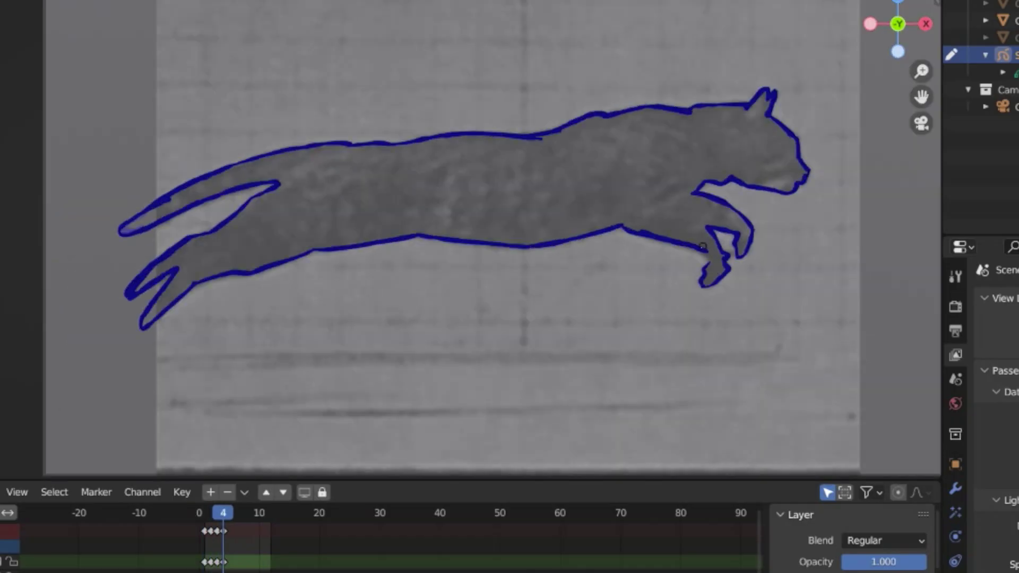
Step: Trace the cat's tail, back, belly and legs over the reference on frames 5 and 6
{"action": "key", "text": "Right"}
{"action": "left_click_drag", "start_coordinate": [122, 205], "coordinate": [375, 130]}
{"action": "left_click_drag", "start_coordinate": [180, 258], "coordinate": [593, 233]}
{"action": "left_click_drag", "start_coordinate": [375, 129], "coordinate": [677, 118]}
{"action": "key", "text": "Right"}
{"action": "mouse_move", "coordinate": [286, 169]}
{"action": "left_mouse_down"}
{"action": "mouse_move", "coordinate": [387, 110]}
{"action": "mouse_move", "coordinate": [796, 284]}
{"action": "left_mouse_up"}
{"action": "left_click_drag", "start_coordinate": [386, 109], "coordinate": [807, 273]}
Step: Trace the running cat's outline over the reference photos on frames 7 and 8
{"action": "key", "text": "Right"}
{"action": "left_click_drag", "start_coordinate": [286, 274], "coordinate": [670, 144]}
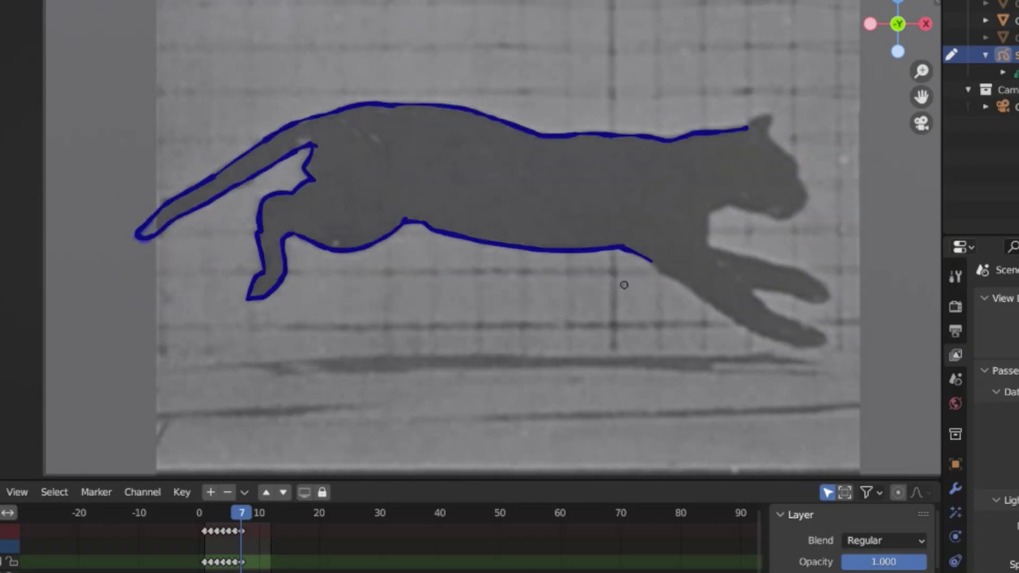
{"action": "key", "text": "Right"}
{"action": "left_click_drag", "start_coordinate": [336, 148], "coordinate": [432, 239]}
{"action": "left_click_drag", "start_coordinate": [141, 250], "coordinate": [807, 228]}
Step: Trace the running cat's outline over the reference photos on frames 9 and 10
{"action": "key", "text": "Right"}
{"action": "left_click_drag", "start_coordinate": [330, 211], "coordinate": [353, 234]}
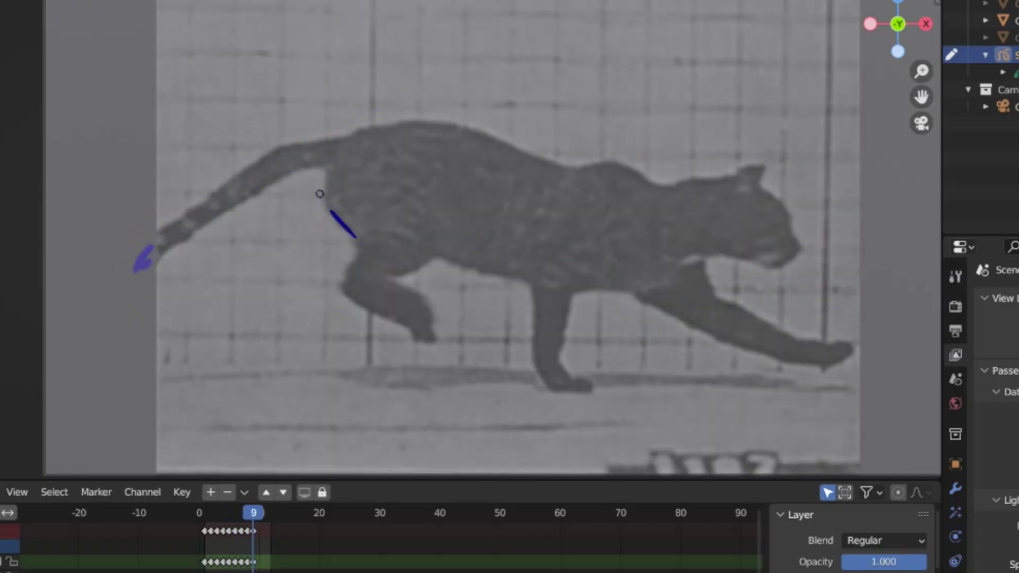
{"action": "left_click_drag", "start_coordinate": [134, 270], "coordinate": [790, 223]}
{"action": "left_click_drag", "start_coordinate": [330, 167], "coordinate": [380, 313]}
{"action": "left_click_drag", "start_coordinate": [791, 223], "coordinate": [552, 371]}
{"action": "key", "text": "Right"}
{"action": "left_click_drag", "start_coordinate": [352, 141], "coordinate": [659, 182]}
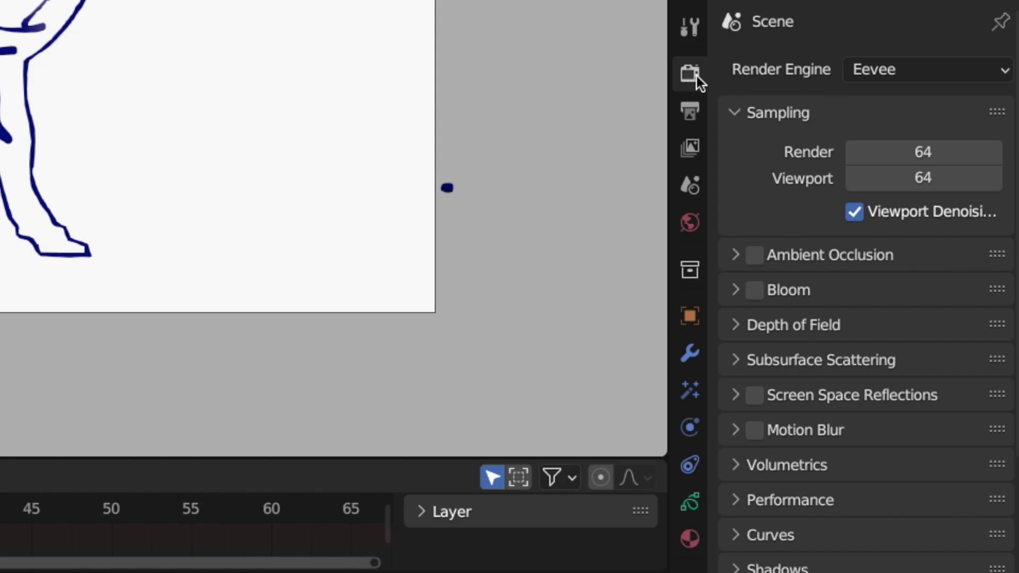
Step: Enable the Transparent film background in the Eevee render settings
{"action": "scroll", "coordinate": [778, 288], "scroll_direction": "down", "scroll_amount": 5}
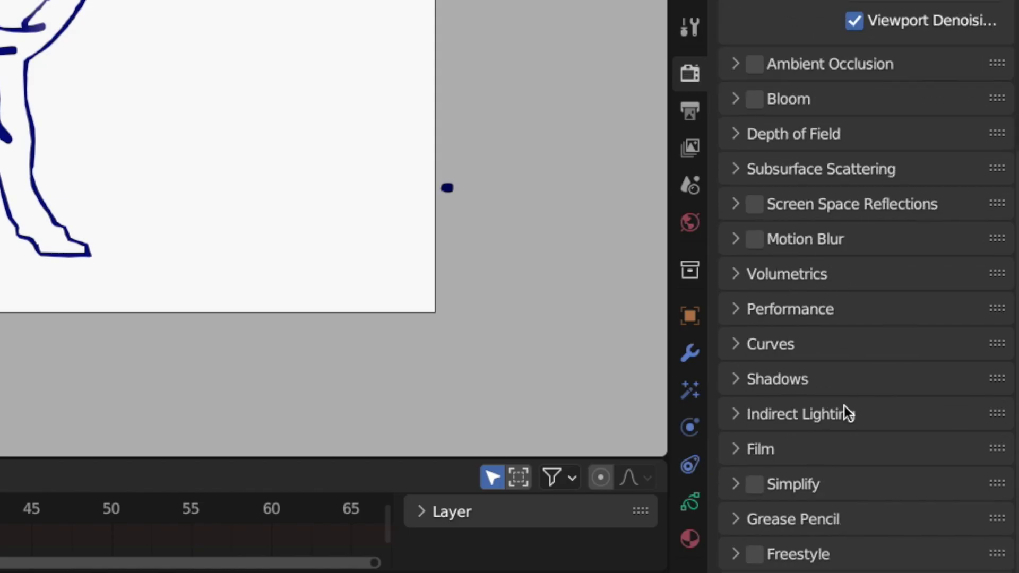
{"action": "left_click", "coordinate": [735, 449]}
{"action": "scroll", "coordinate": [758, 453], "scroll_direction": "down", "scroll_amount": 3}
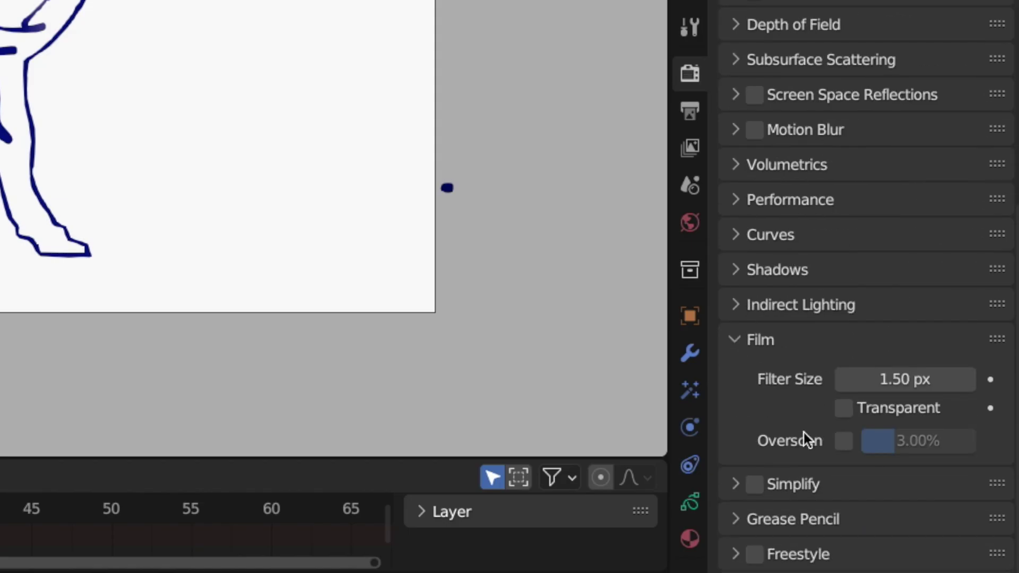
{"action": "left_click", "coordinate": [843, 408]}
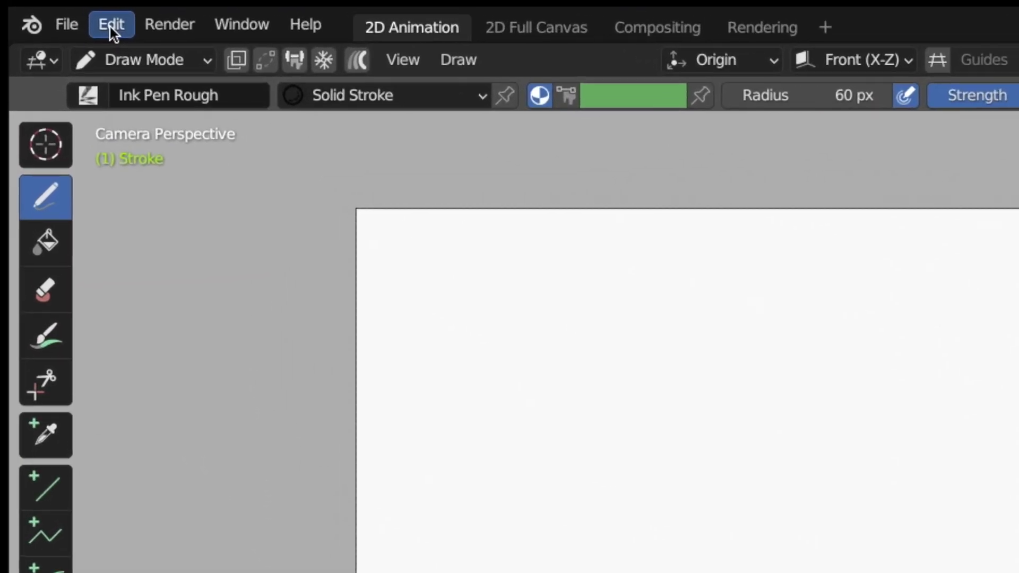
Step: Open the add-on preferences and search for "import ima" to find the Import Images as Planes add-on
{"action": "left_click", "coordinate": [51, 9]}
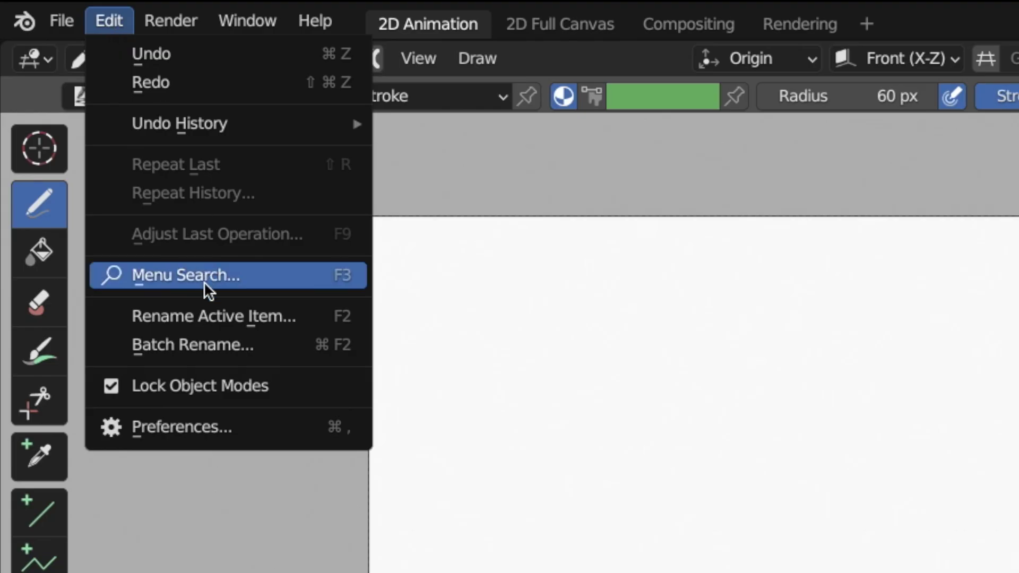
{"action": "left_click", "coordinate": [199, 424]}
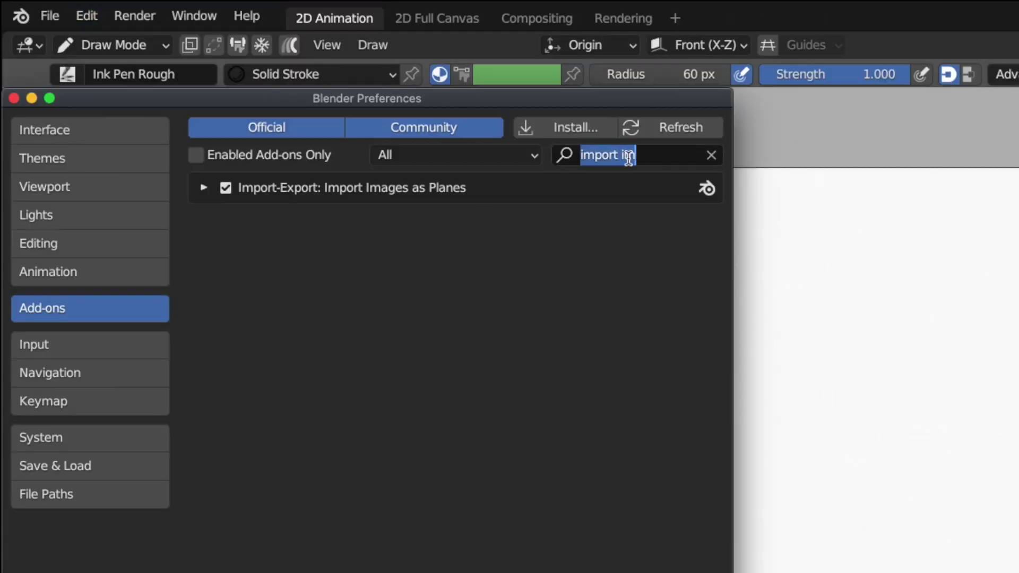
{"action": "type", "text": "impor"}
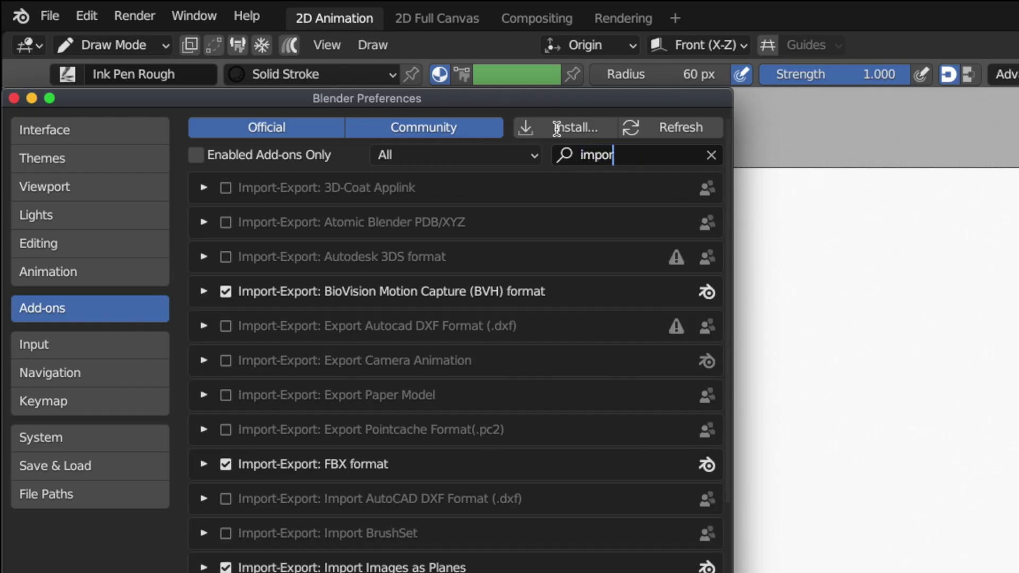
{"action": "type", "text": "t ima"}
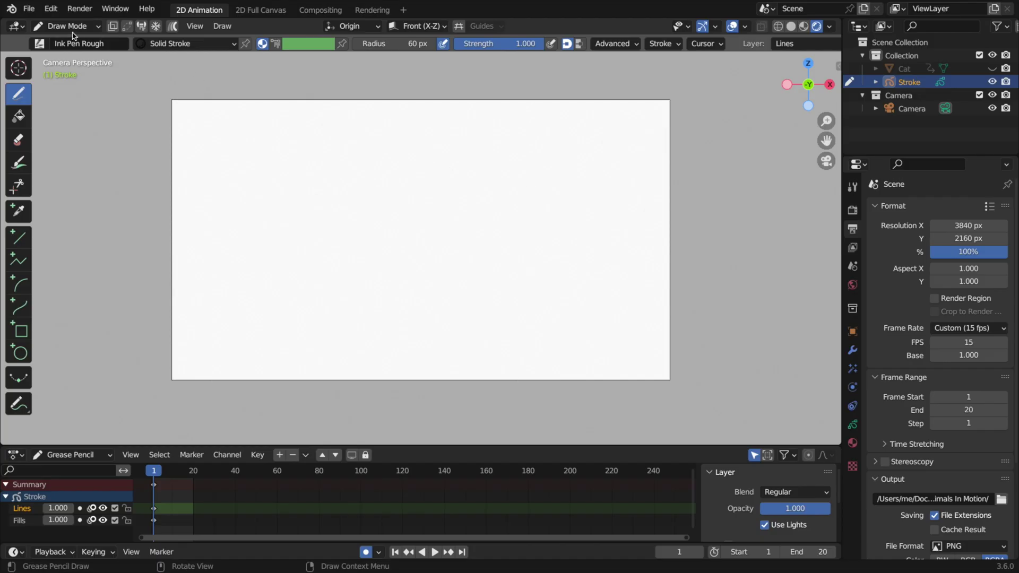
Step: Switch to Object Mode and import Crane.mov from the Animals In Motion folder as an image plane
{"action": "left_click", "coordinate": [40, 29]}
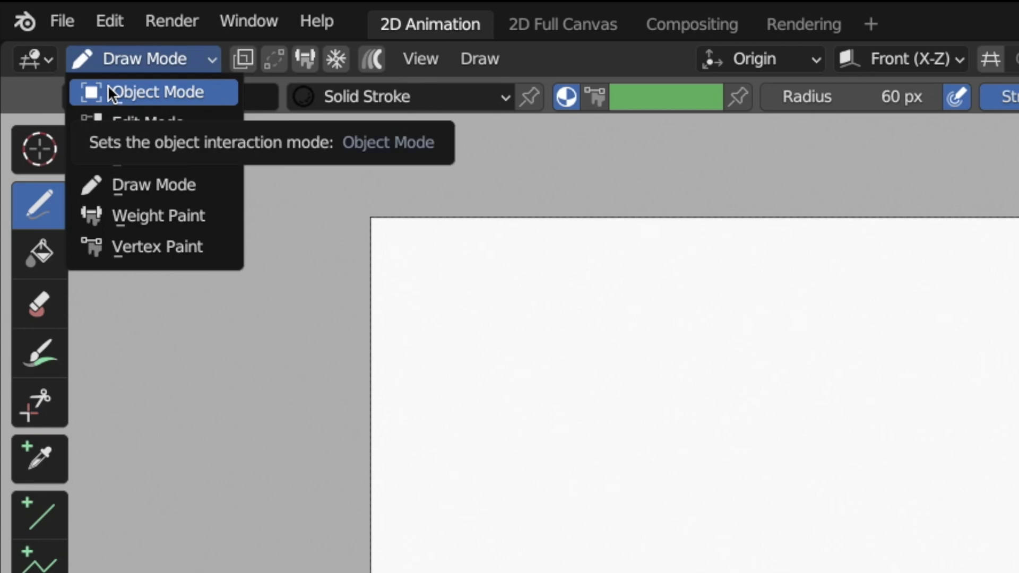
{"action": "left_click", "coordinate": [110, 93]}
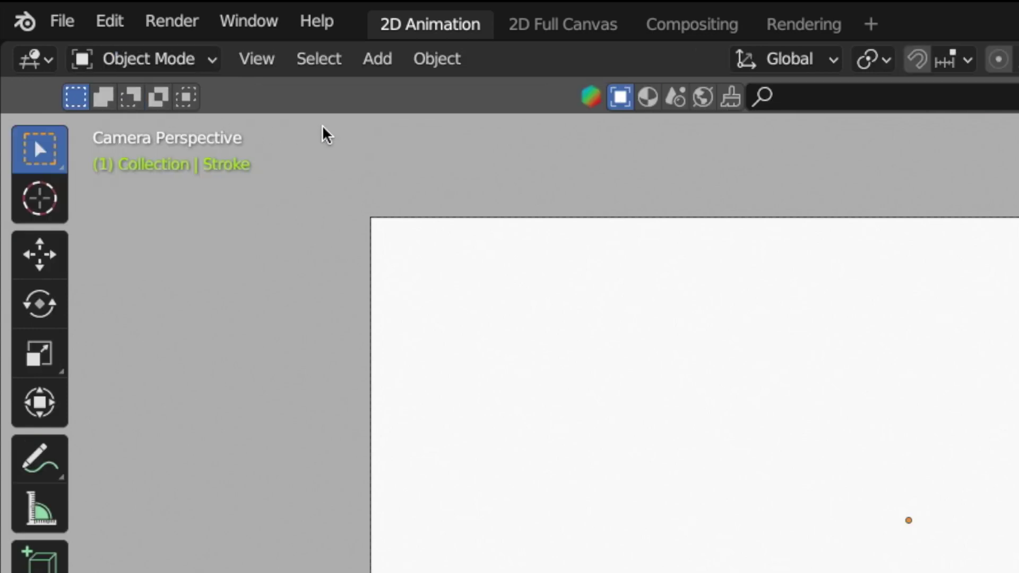
{"action": "left_click", "coordinate": [380, 67]}
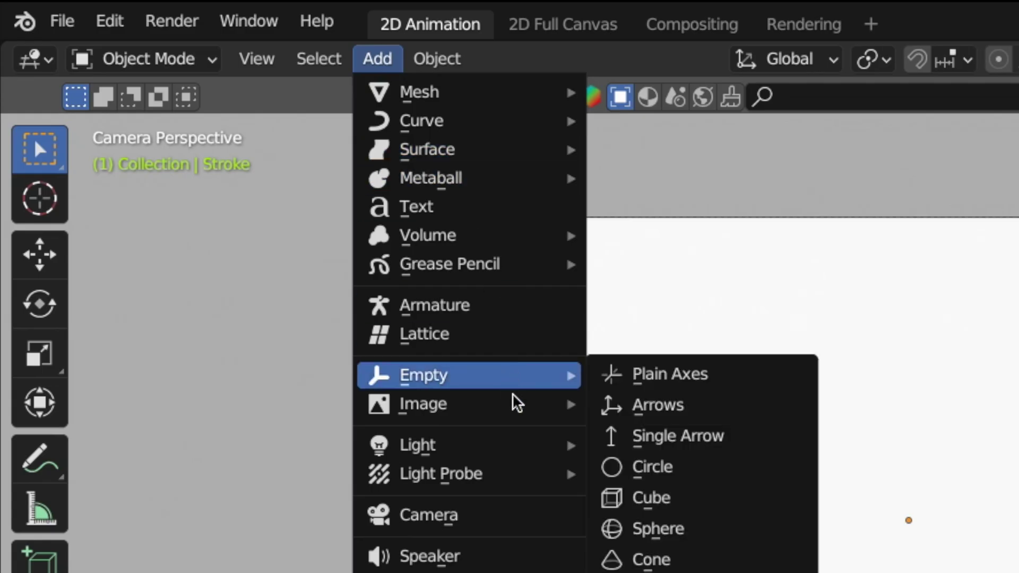
{"action": "mouse_move", "coordinate": [505, 404]}
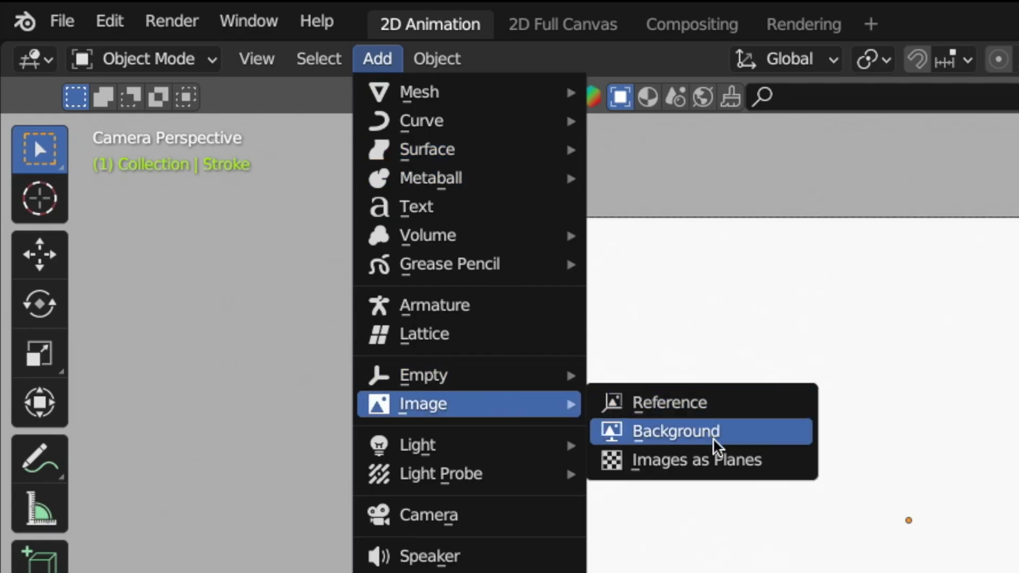
{"action": "left_click", "coordinate": [718, 467]}
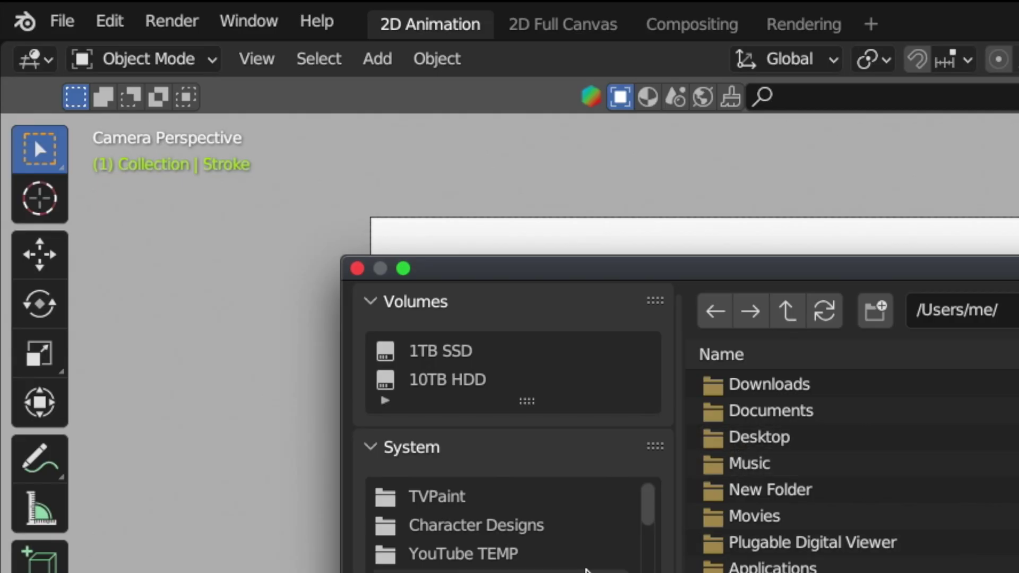
{"action": "left_click", "coordinate": [540, 571]}
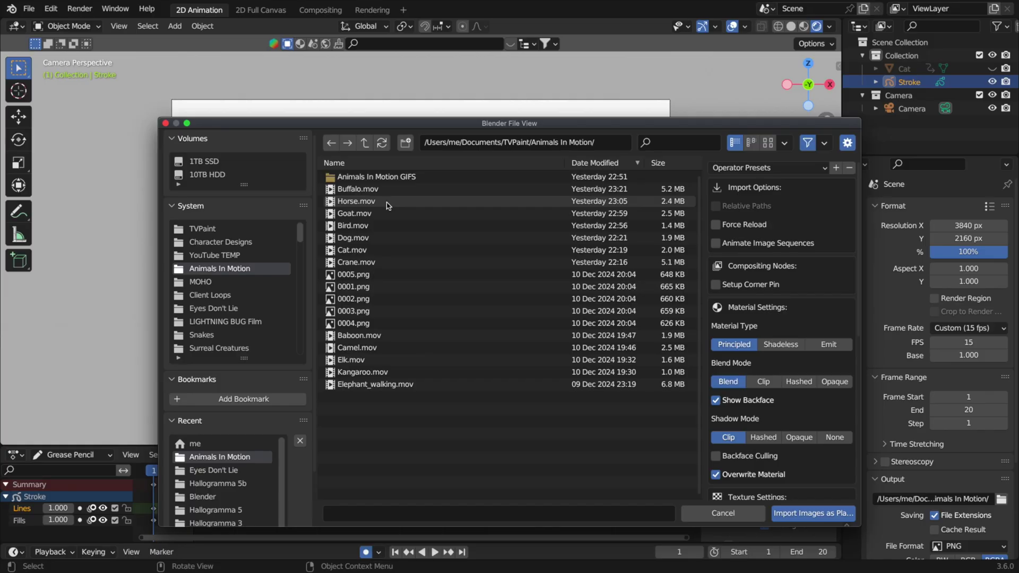
{"action": "left_click", "coordinate": [371, 262]}
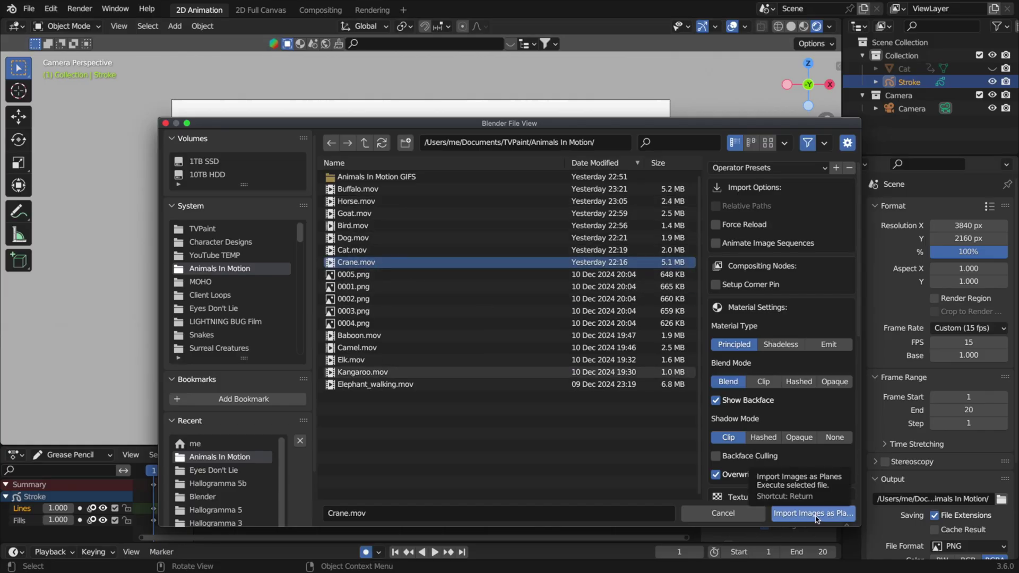
{"action": "left_click", "coordinate": [816, 513]}
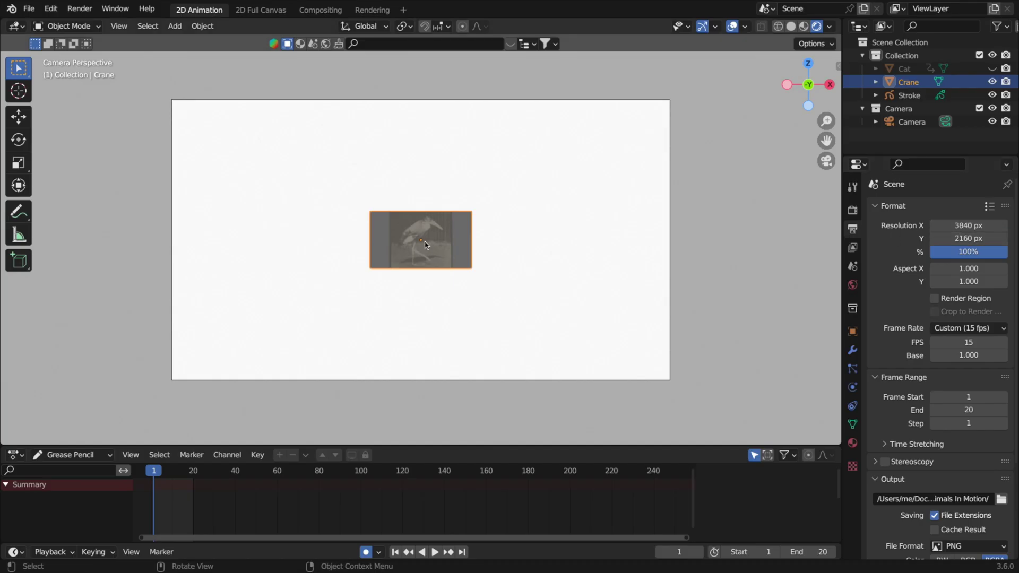
Step: Scale the Crane plane up by about 4.9 so it covers the camera frame, and preview its motion
{"action": "key", "text": "s"}
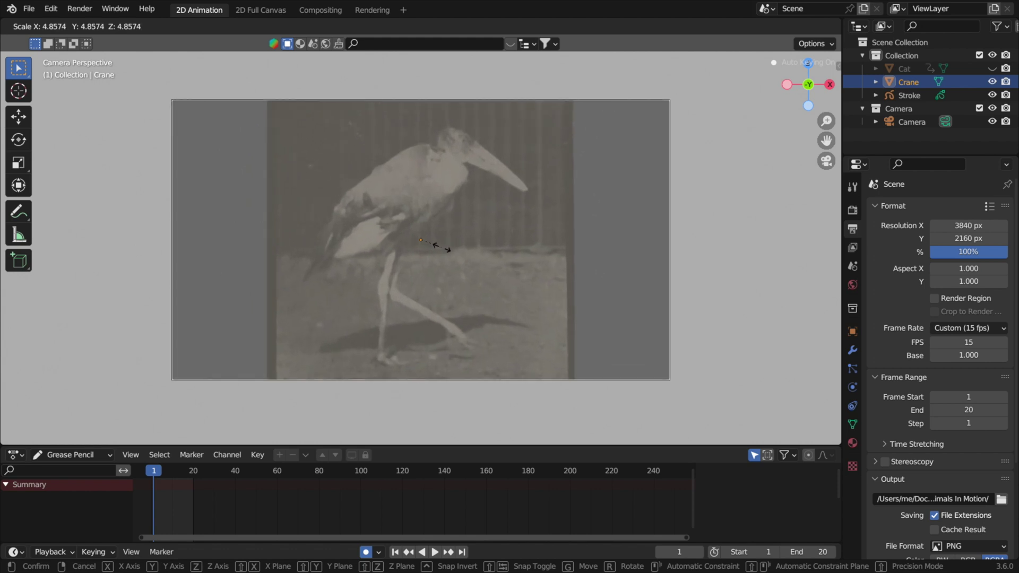
{"action": "left_click", "coordinate": [451, 251]}
{"action": "key", "text": "space"}
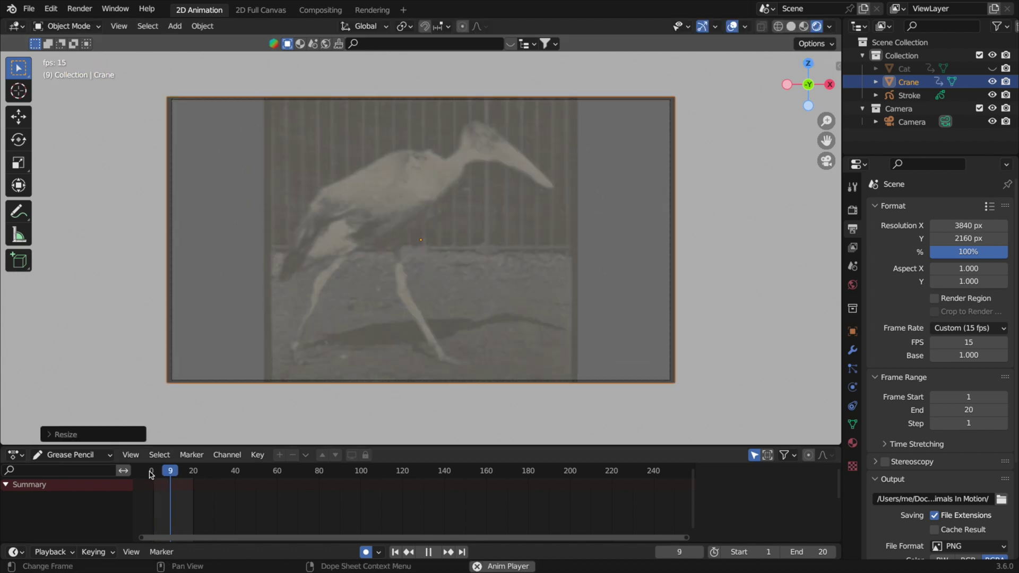
{"action": "key", "text": "space"}
{"action": "left_click_drag", "start_coordinate": [186, 473], "coordinate": [158, 475]}
Step: Find the last moving frame of the cat reference clip and set the scene's end frame to 11
{"action": "key", "text": "space"}
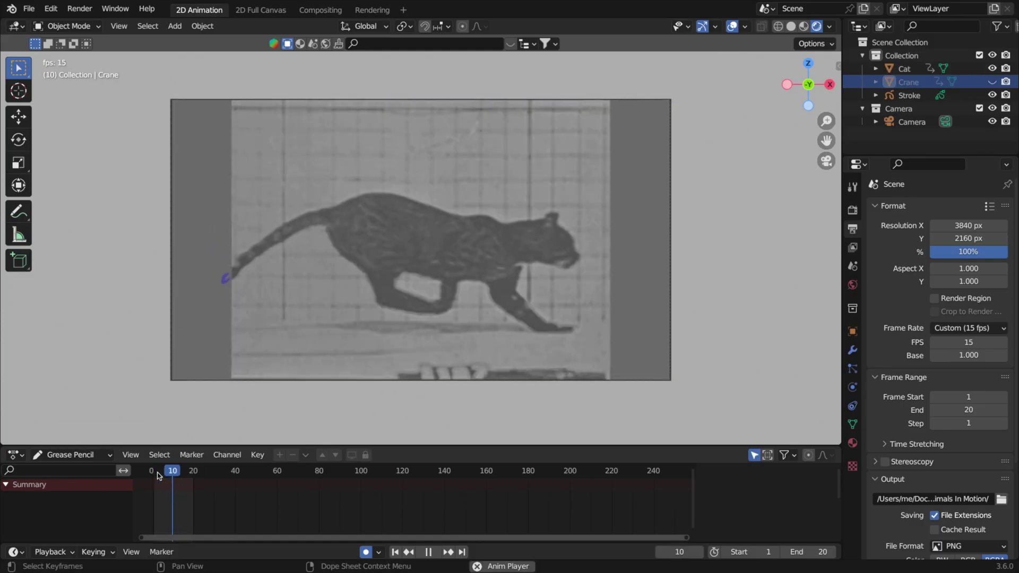
{"action": "key", "text": "space"}
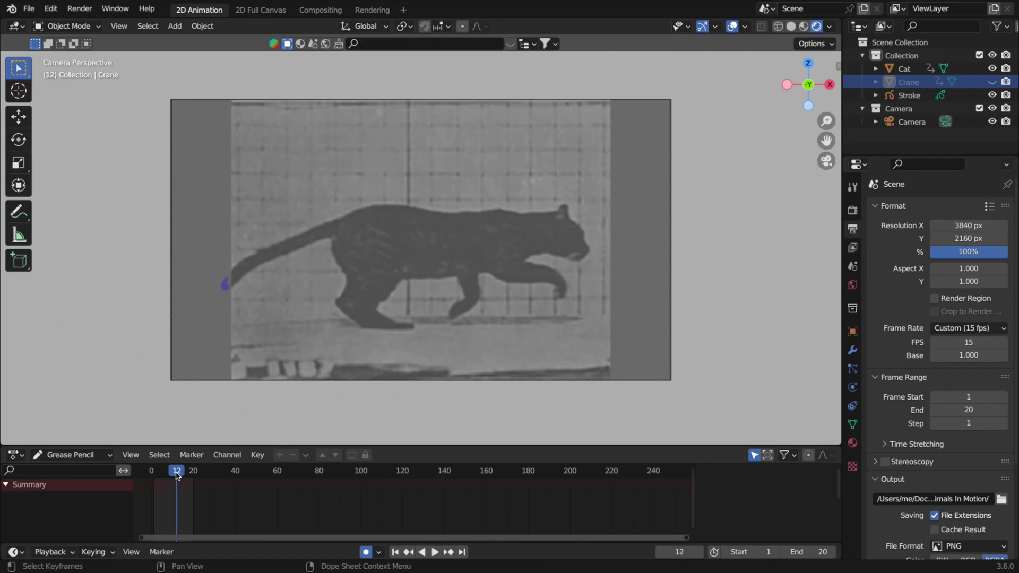
{"action": "left_click_drag", "start_coordinate": [177, 474], "coordinate": [181, 476]}
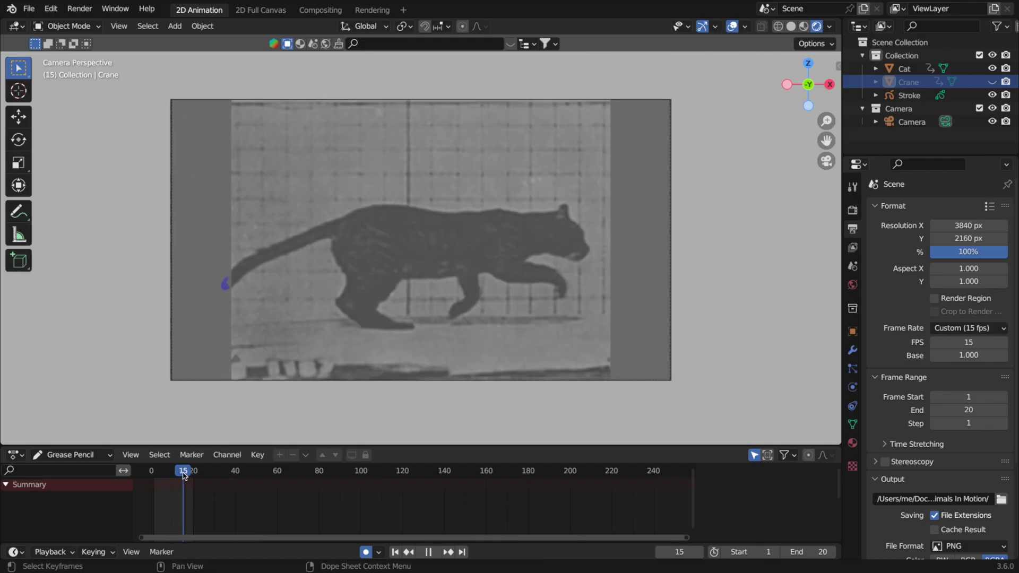
{"action": "key", "text": "Left"}
{"action": "key", "text": "Left"}
{"action": "key", "text": "Left"}
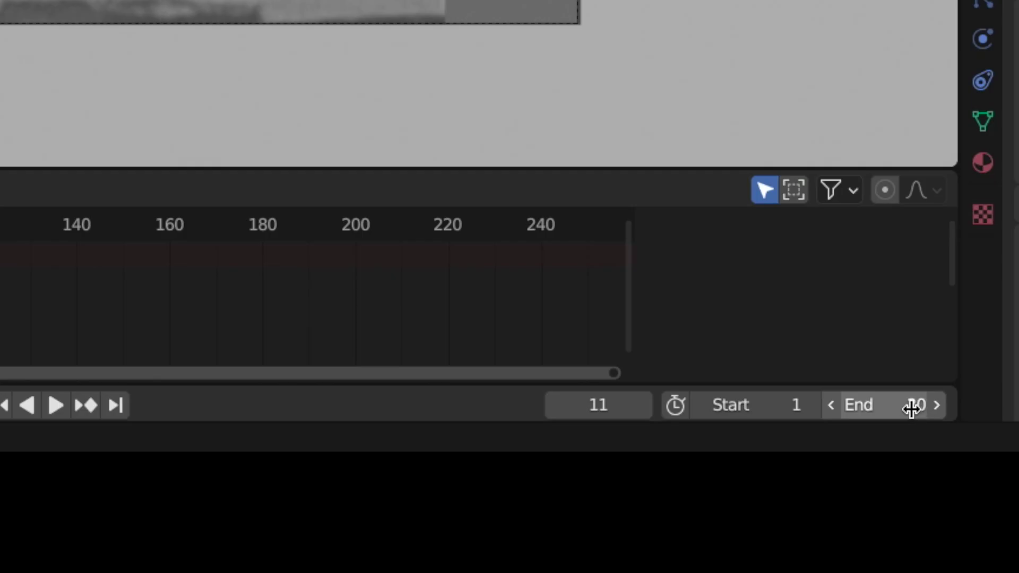
{"action": "left_click", "coordinate": [819, 553]}
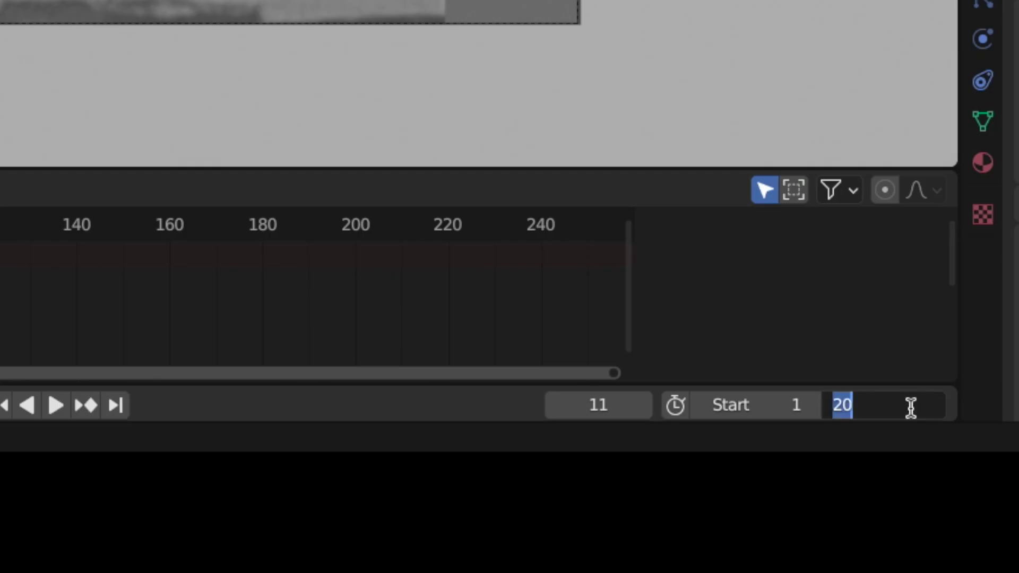
{"action": "type", "text": "11"}
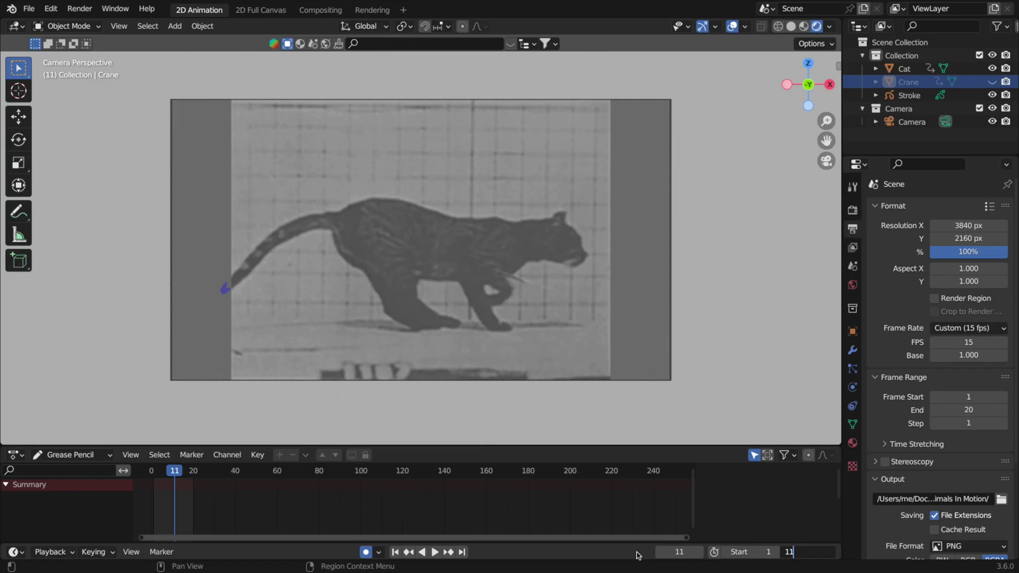
{"action": "key", "text": "Return"}
Step: Play back the shortened cat clip from its first frames to check the running loop at 15 fps
{"action": "key", "text": "space"}
{"action": "left_click", "coordinate": [154, 475]}
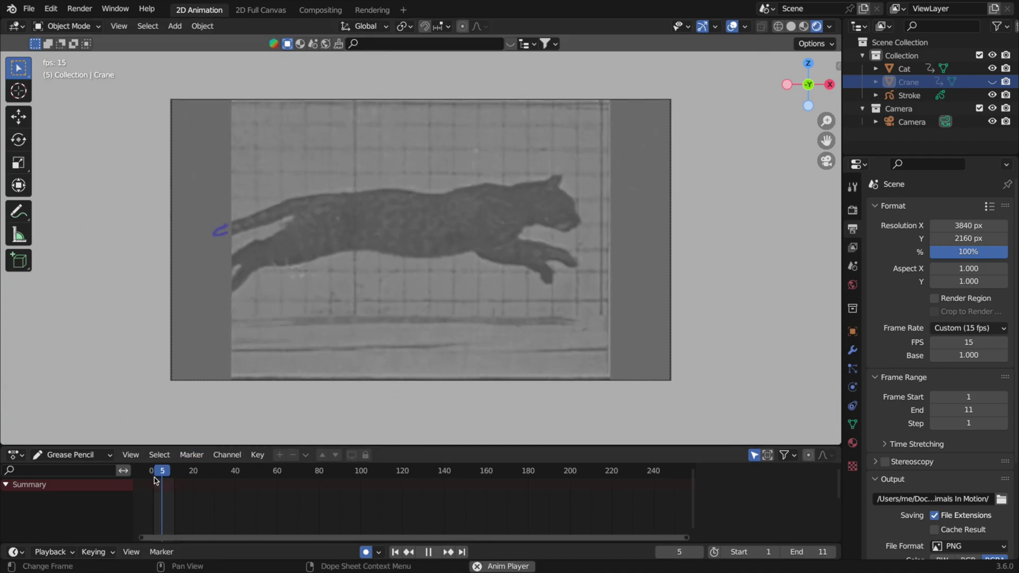
{"action": "left_click", "coordinate": [157, 472]}
{"action": "key", "text": "space"}
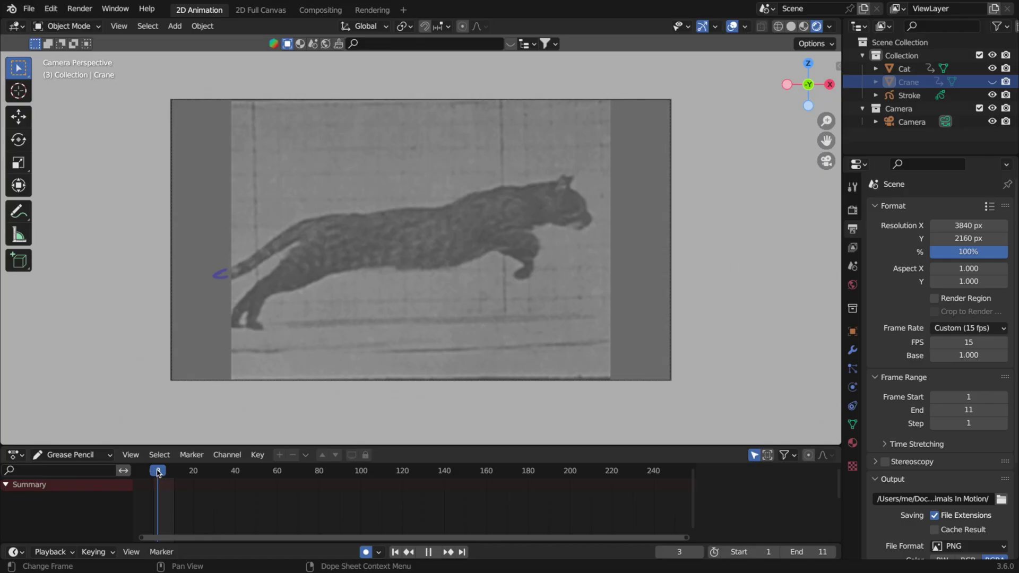
{"action": "key", "text": "Escape"}
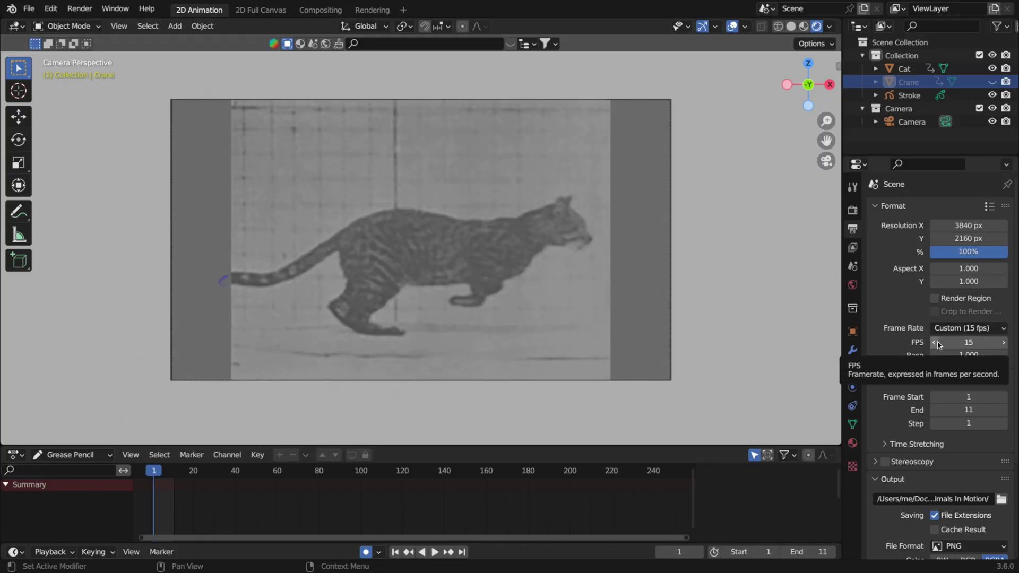
{"action": "key", "text": "space"}
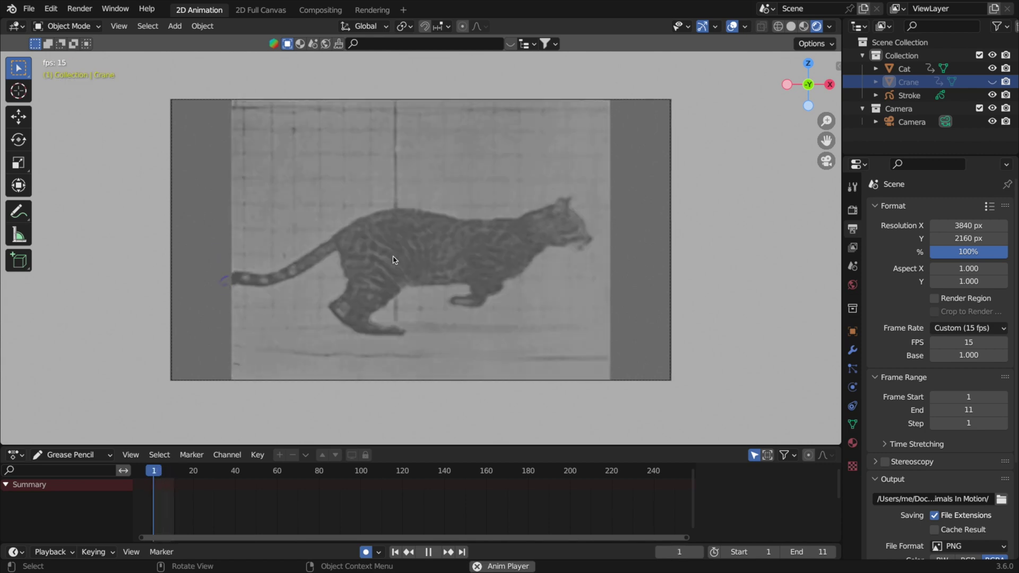
{"action": "key", "text": "space"}
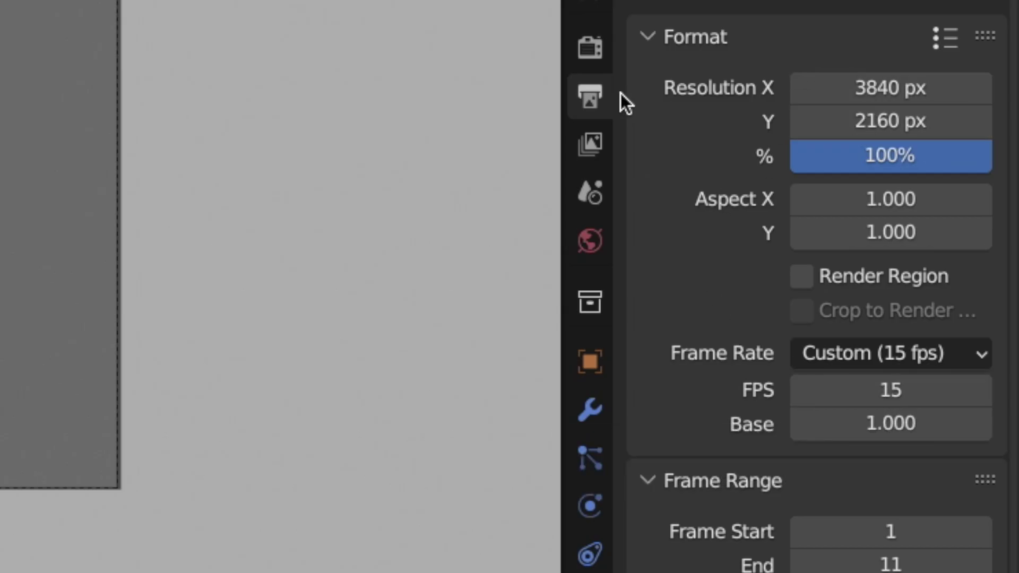
Step: Switch the viewport to Rendered shading, and toggle the Buffalo reference plane's visibility off and back on
{"action": "scroll", "coordinate": [714, 466], "scroll_direction": "down", "scroll_amount": 8}
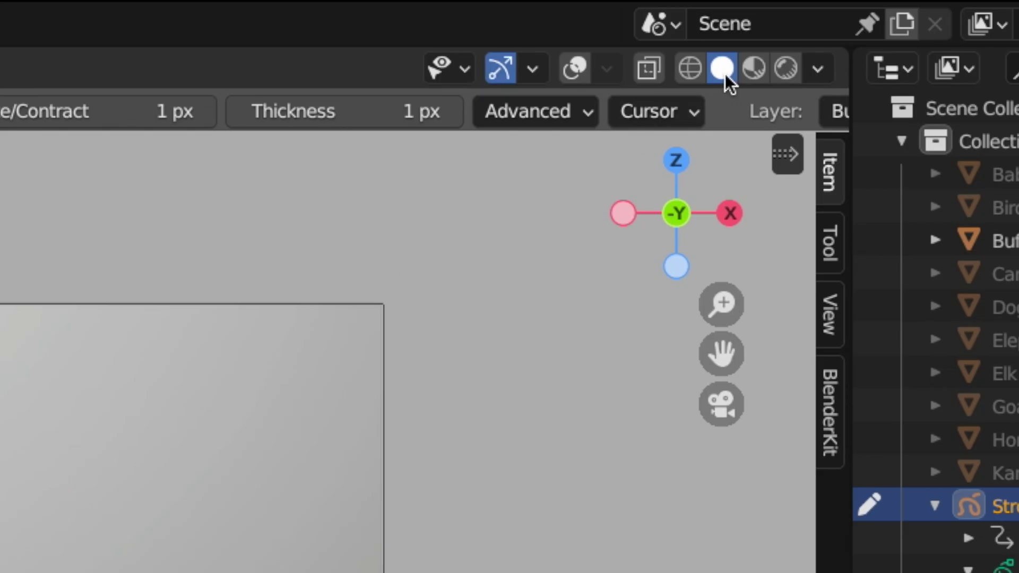
{"action": "left_click", "coordinate": [783, 69]}
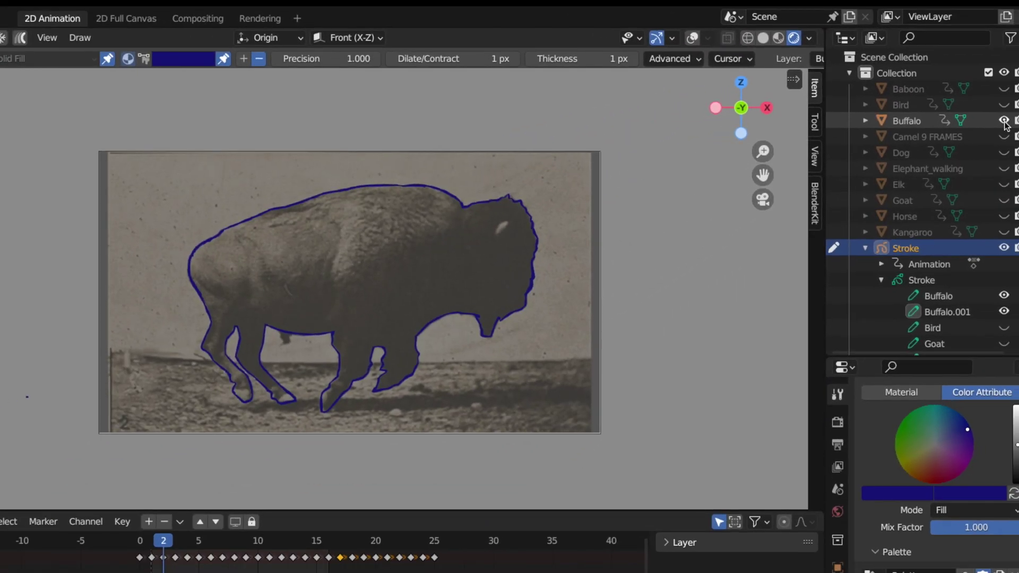
{"action": "left_click", "coordinate": [1003, 120]}
{"action": "left_click", "coordinate": [1004, 121]}
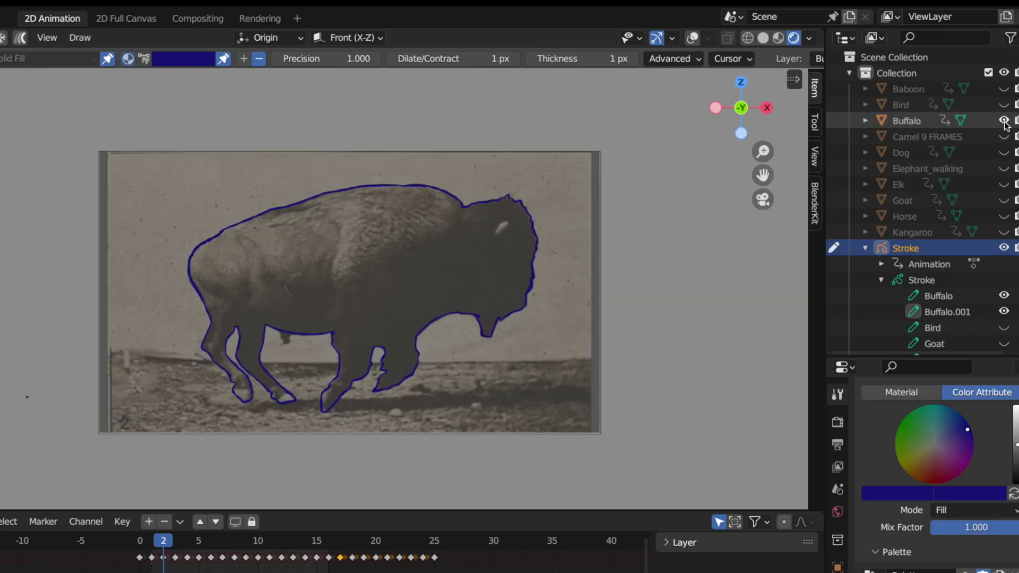